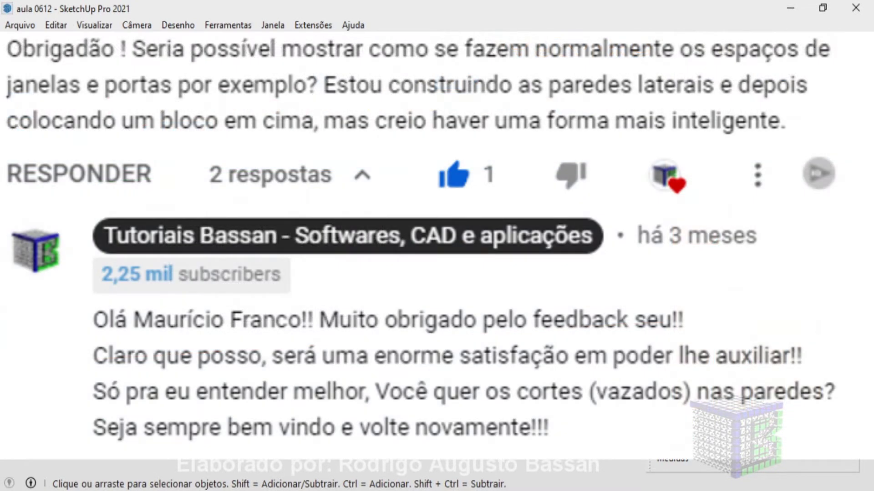
# - Orbit to inspect the wall's red back face, then return to its brick front
pyautogui.press('o')
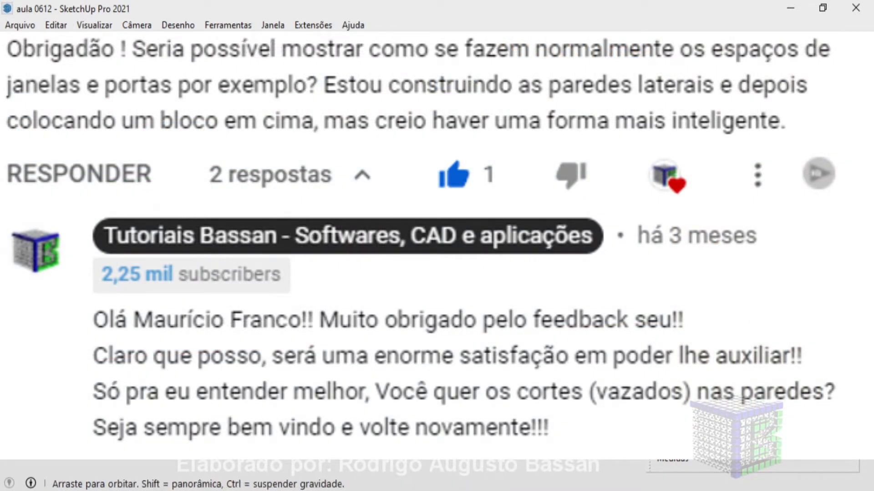
pyautogui.press('space')
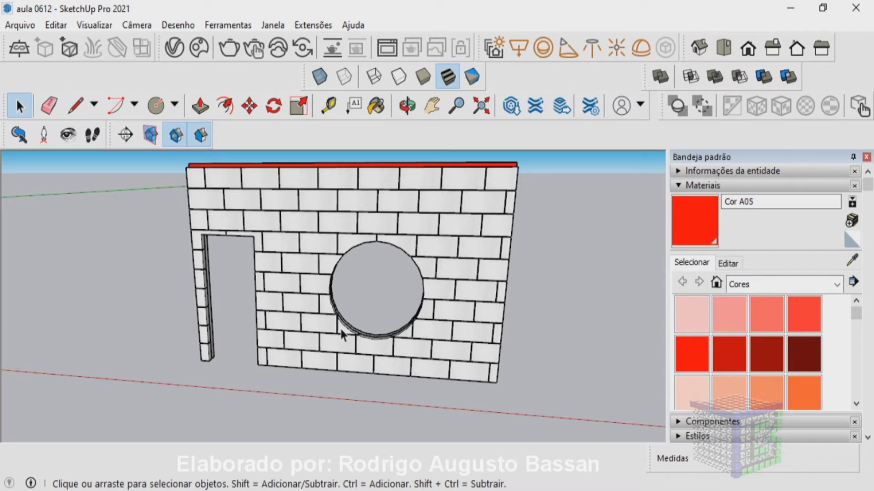
pyautogui.moveTo(529, 270); pyautogui.dragTo(246, 293, button='middle')
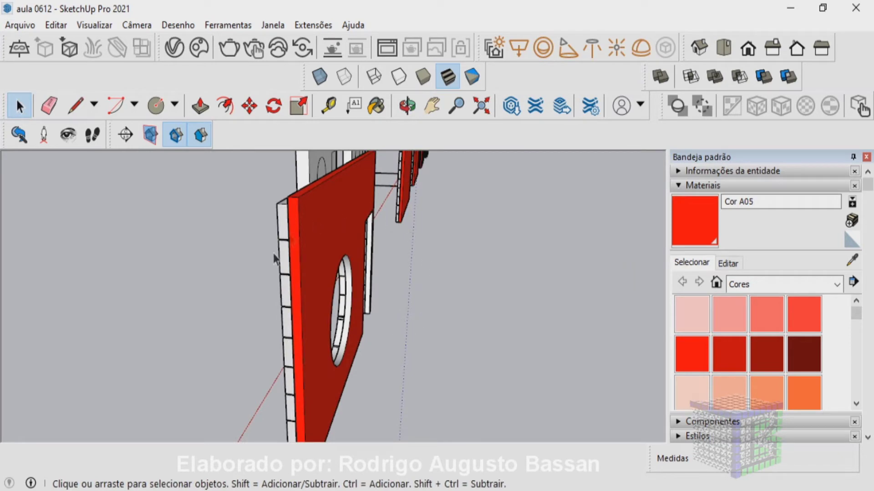
pyautogui.moveTo(294, 313)
pyautogui.mouseDown(button='middle')
pyautogui.moveTo(468, 308)
pyautogui.moveTo(246, 234)
pyautogui.mouseUp(button='middle')
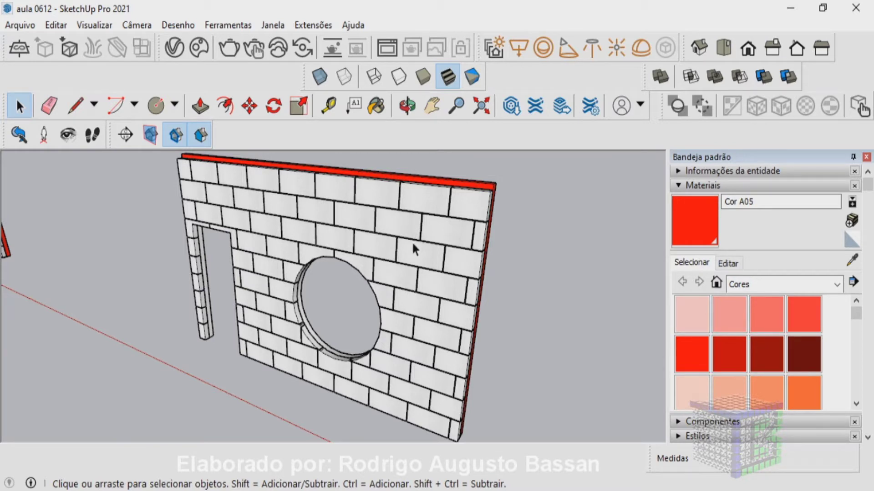
# - Zoom out over the row of wall samples, then zoom in on the two small brick panels
pyautogui.scroll(-3, 412, 245)
pyautogui.scroll(-2, 392, 252)
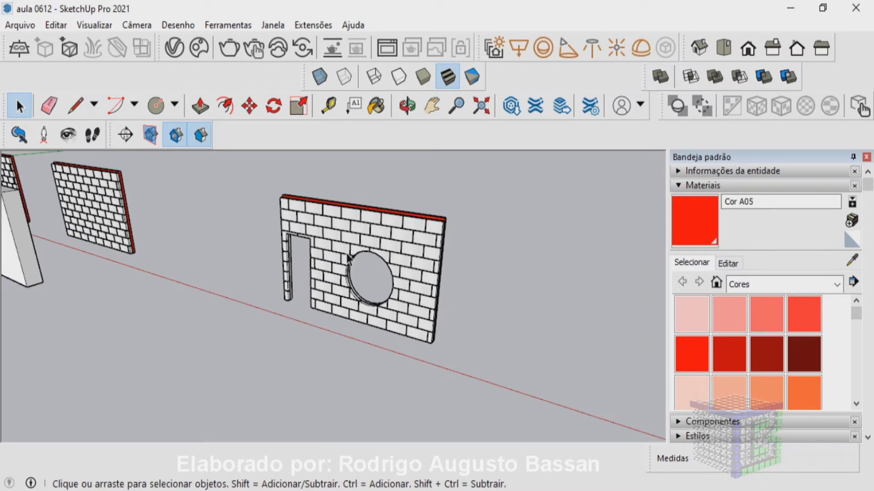
pyautogui.moveTo(285, 264); pyautogui.dragTo(371, 304, button='middle')
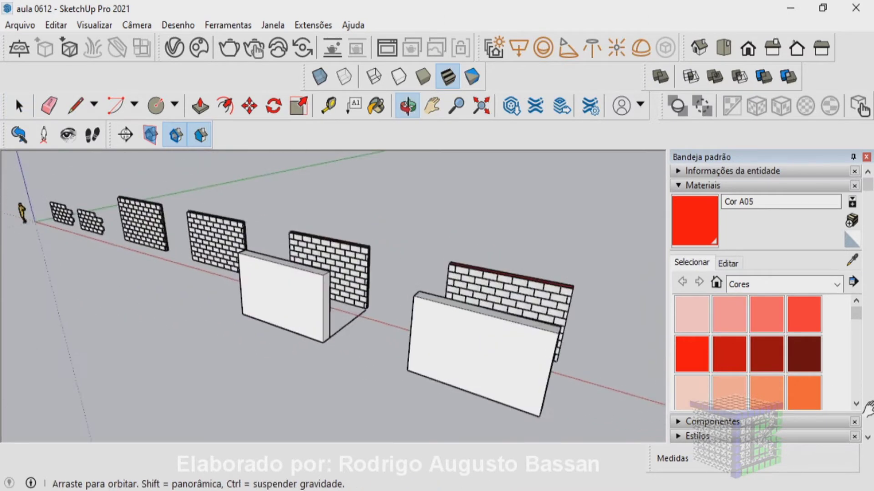
pyautogui.scroll(-1, 371, 300)
pyautogui.scroll(-1, 370, 300)
pyautogui.scroll(-3, 370, 299)
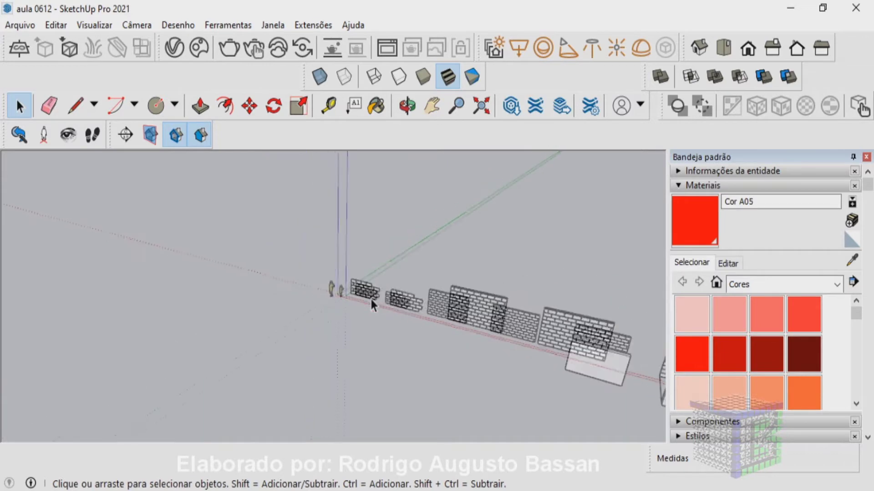
pyautogui.moveTo(521, 282); pyautogui.dragTo(400, 317, button='middle')
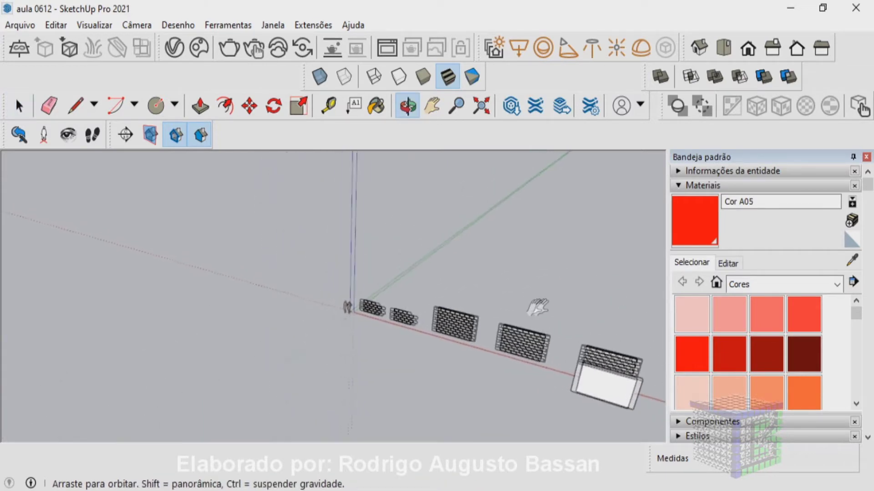
pyautogui.scroll(2, 393, 311)
pyautogui.scroll(2, 392, 309)
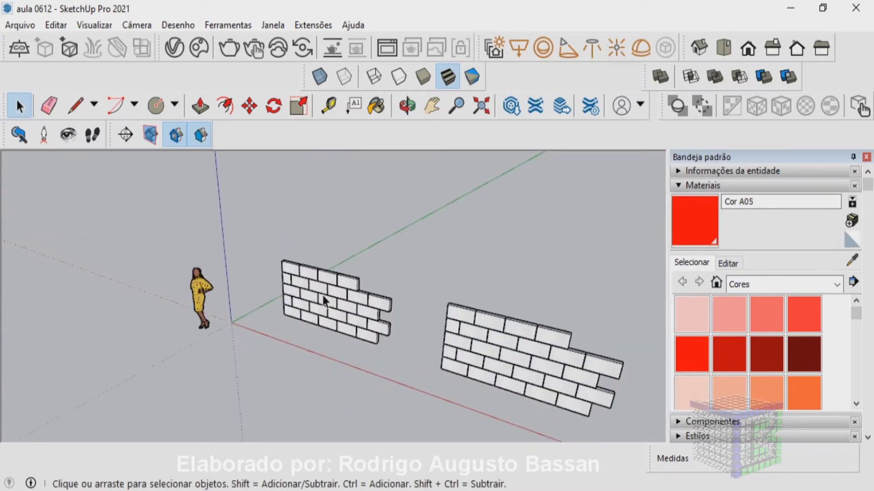
# - Explode the right small brick wall group into loose geometry with Desassociar
pyautogui.click(389, 311)
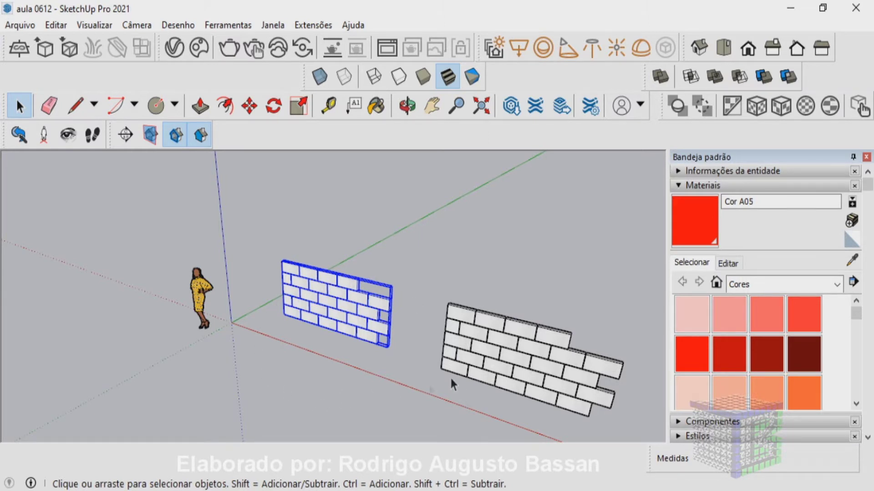
pyautogui.click(481, 356)
pyautogui.click(339, 305)
pyautogui.click(482, 337)
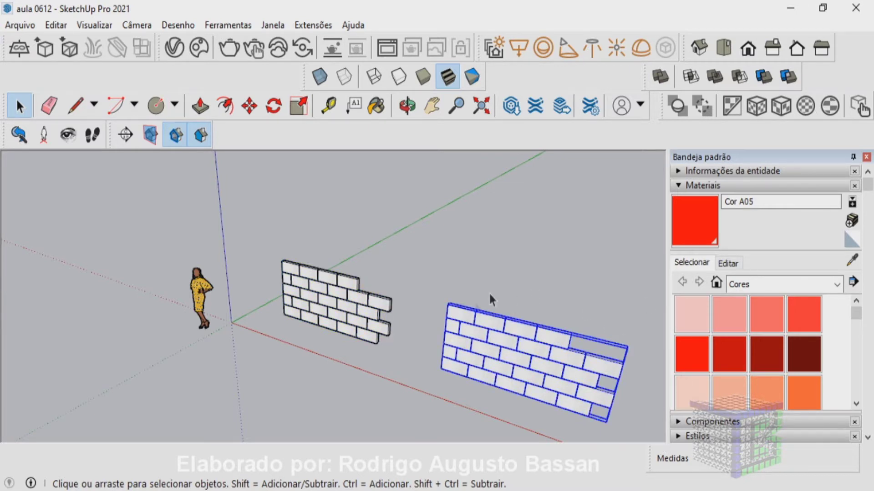
pyautogui.rightClick(469, 339)
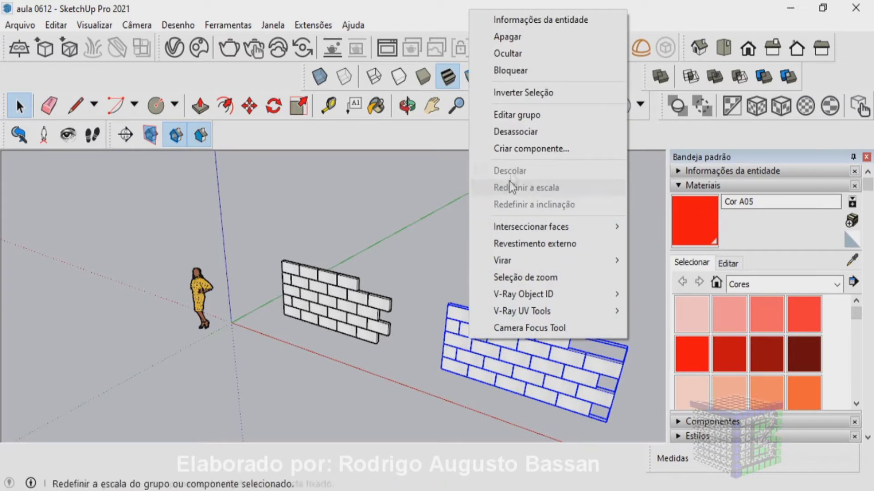
pyautogui.click(514, 137)
# - Select single bricks on the exploded wall to confirm they are loose faces
pyautogui.click(463, 319)
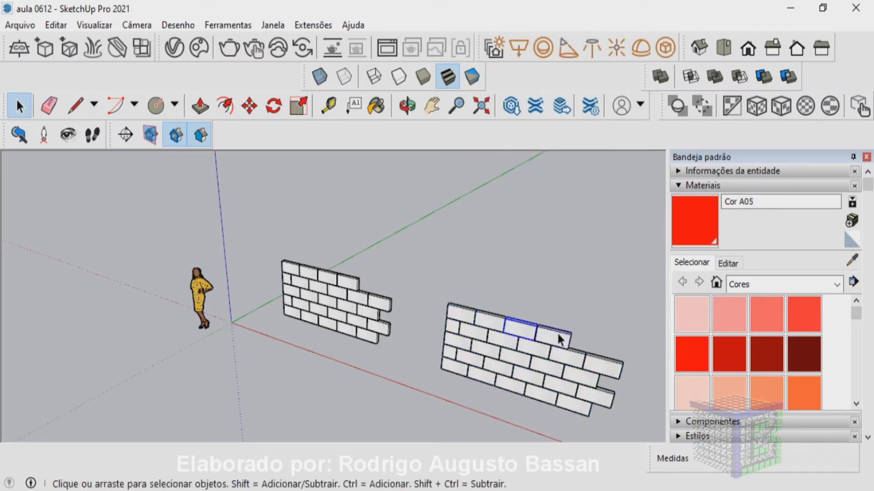
pyautogui.click(452, 336)
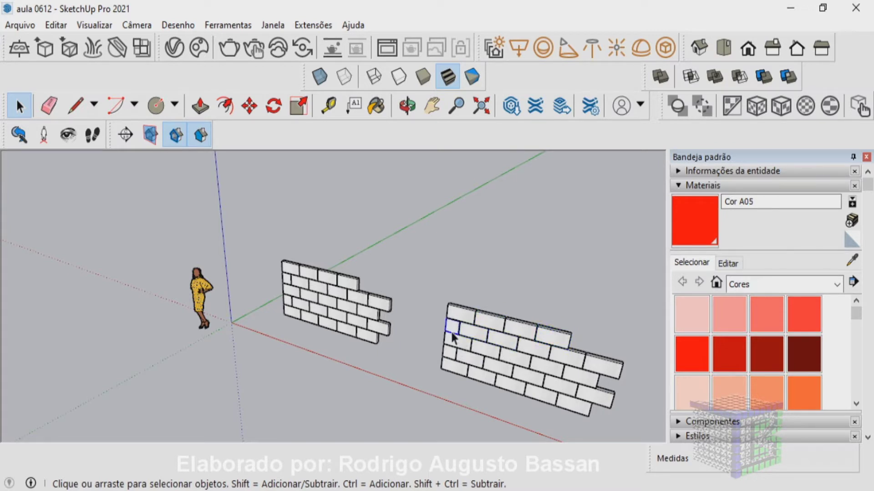
pyautogui.click(484, 341)
pyautogui.click(496, 360)
# - Select the left brick wall and zoom the view out and back in
pyautogui.click(363, 314)
pyautogui.scroll(-3, 294, 305)
pyautogui.scroll(-2, 294, 305)
pyautogui.scroll(1, 462, 347)
pyautogui.scroll(1, 474, 355)
pyautogui.scroll(1, 455, 341)
pyautogui.scroll(1, 452, 339)
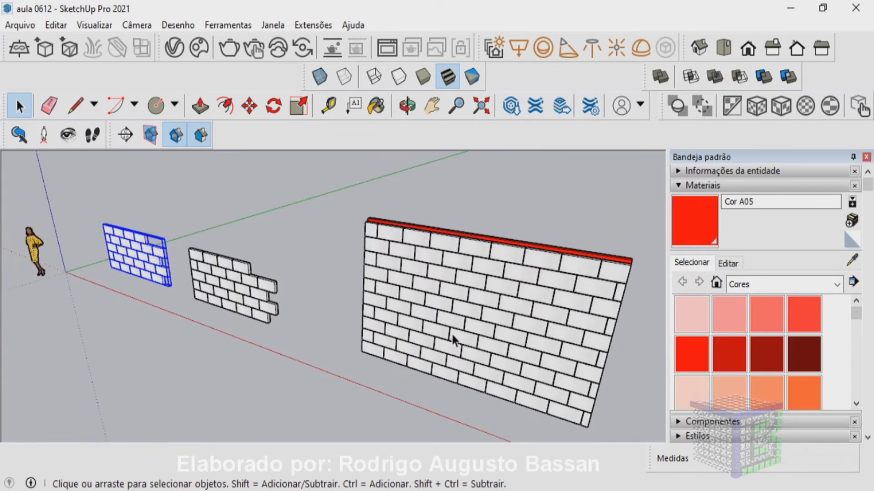
# - Orbit around the large brick wall to inspect its red back and brick front
pyautogui.click(523, 313)
pyautogui.moveTo(542, 306)
pyautogui.mouseDown(button='middle')
pyautogui.moveTo(561, 312)
pyautogui.moveTo(318, 288)
pyautogui.mouseUp(button='middle')
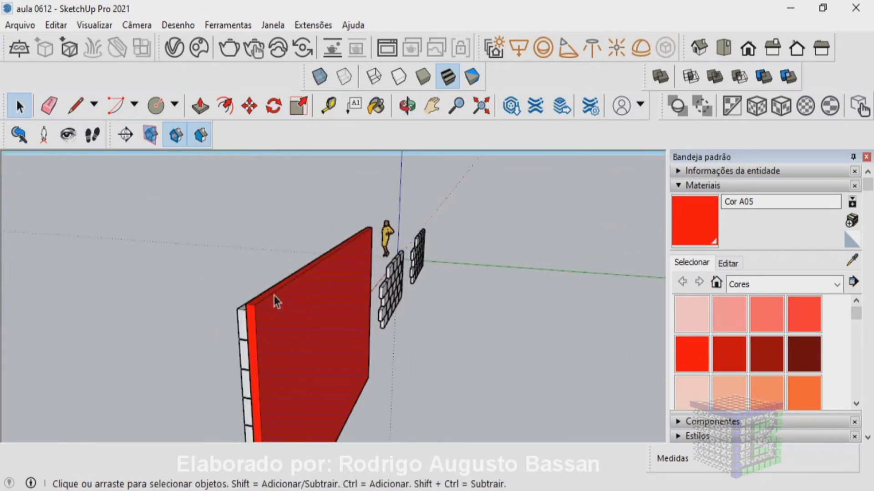
pyautogui.moveTo(276, 329); pyautogui.dragTo(589, 330, button='middle')
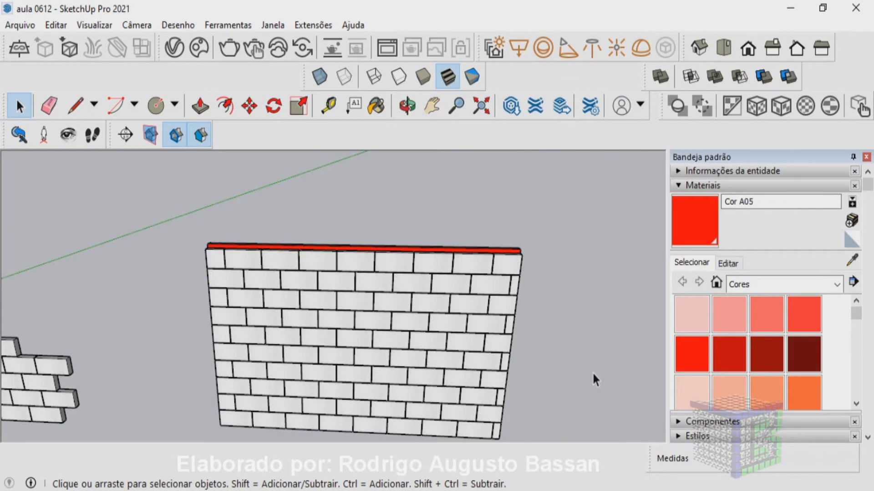
pyautogui.moveTo(575, 346)
pyautogui.mouseDown(button='middle')
pyautogui.moveTo(172, 331)
pyautogui.moveTo(197, 330)
pyautogui.moveTo(103, 349)
pyautogui.moveTo(357, 325)
pyautogui.mouseUp(button='middle')
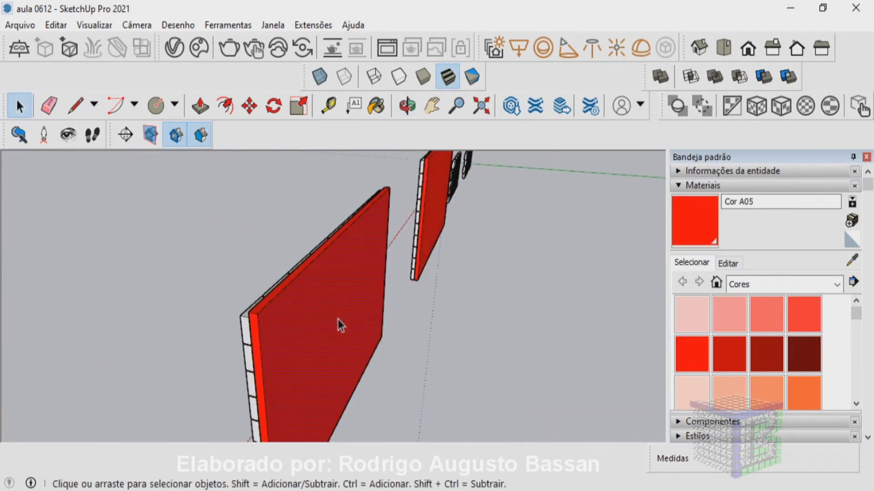
pyautogui.scroll(-2, 338, 319)
pyautogui.scroll(-1, 338, 319)
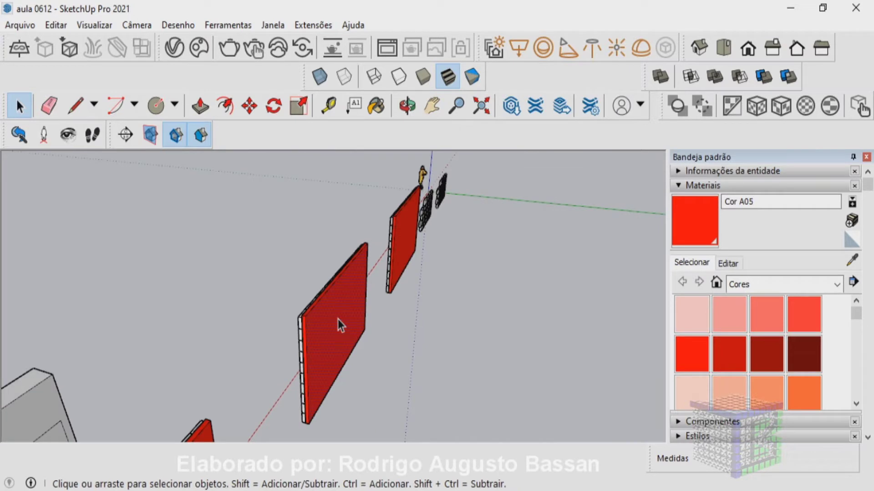
# - Select the whole red-backed wall geometry and make it a group with Criar grupo
pyautogui.click(337, 319)
pyautogui.moveTo(337, 319); pyautogui.dragTo(444, 221, button='middle')
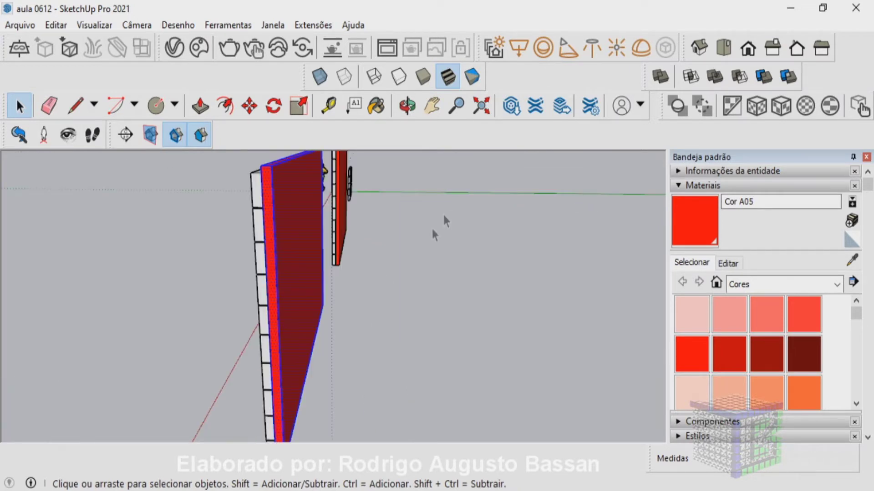
pyautogui.rightClick(274, 293)
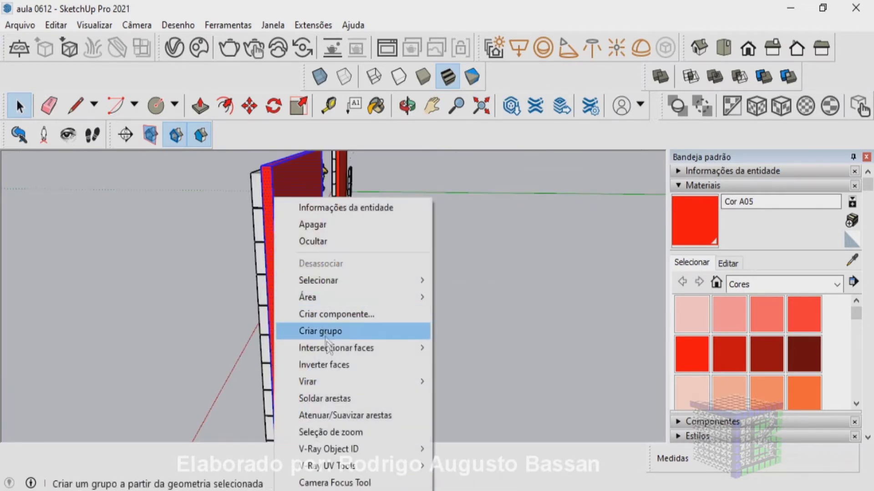
pyautogui.moveTo(318, 297)
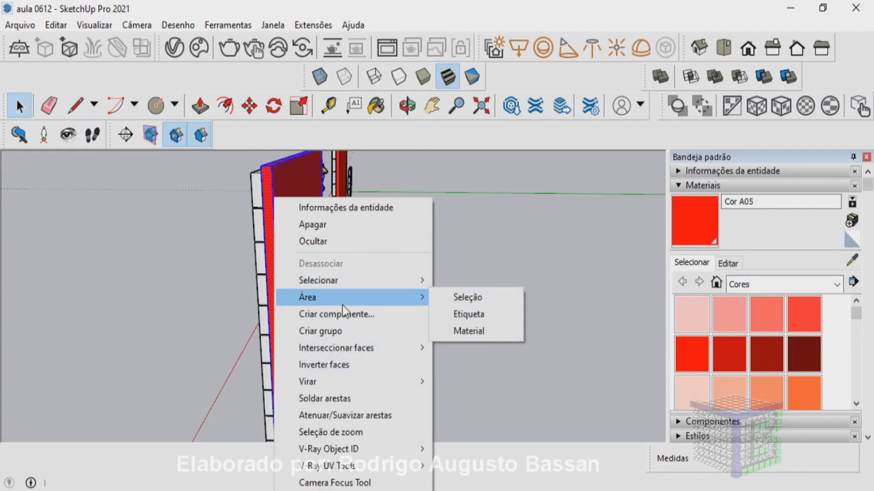
pyautogui.click(345, 332)
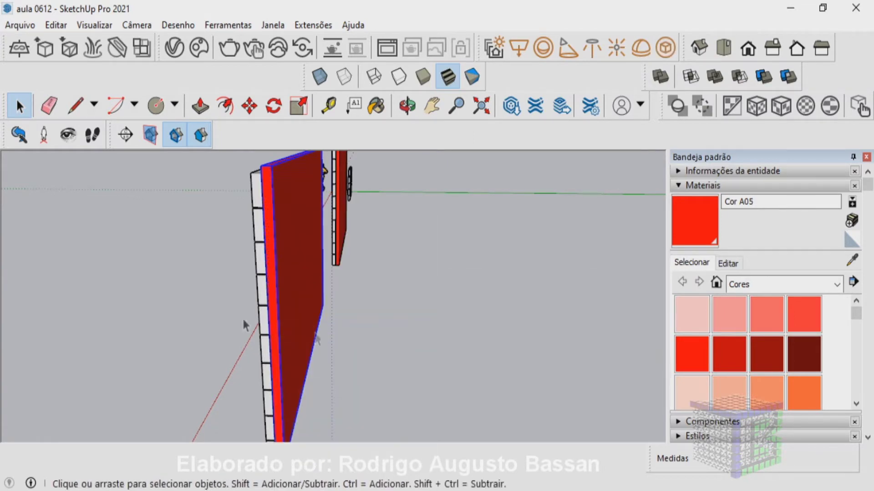
pyautogui.moveTo(169, 307)
pyautogui.mouseDown(button='middle')
pyautogui.moveTo(220, 324)
pyautogui.moveTo(537, 228)
pyautogui.mouseUp(button='middle')
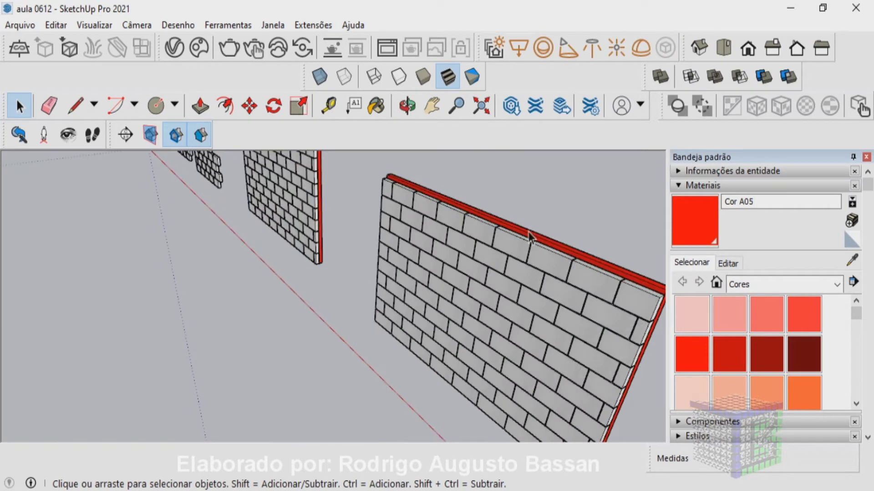
# - Orbit and zoom to inspect the red-backed brick walls beside the white outlined wall
pyautogui.click(375, 229)
pyautogui.moveTo(374, 230)
pyautogui.mouseDown(button='middle')
pyautogui.moveTo(319, 287)
pyautogui.moveTo(524, 310)
pyautogui.mouseUp(button='middle')
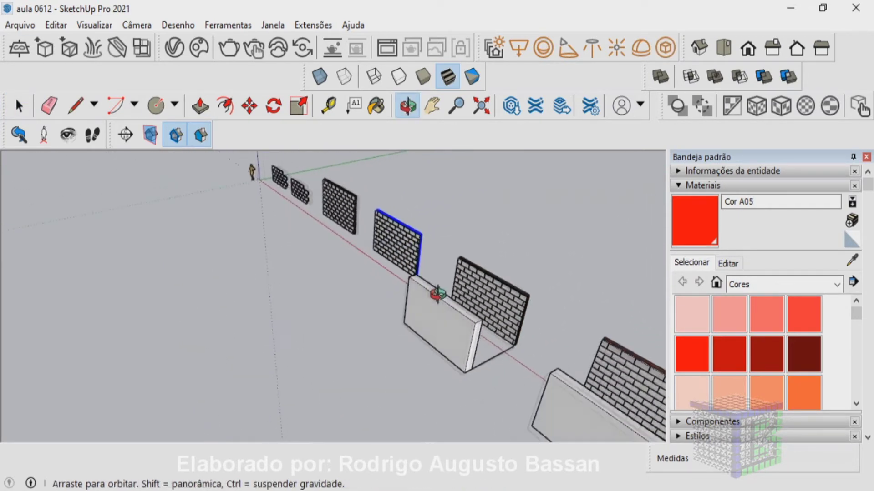
pyautogui.scroll(3, 523, 309)
pyautogui.scroll(3, 520, 353)
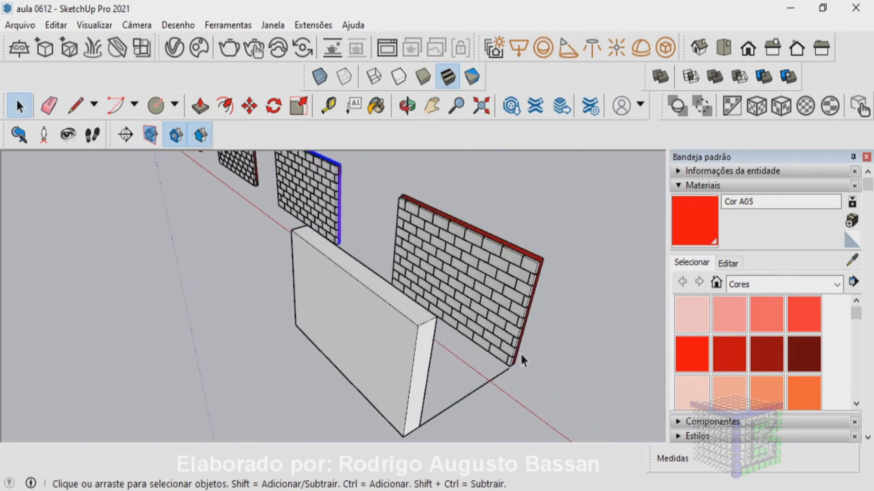
pyautogui.moveTo(370, 259)
pyautogui.mouseDown(button='middle')
pyautogui.moveTo(395, 239)
pyautogui.moveTo(460, 260)
pyautogui.moveTo(384, 242)
pyautogui.mouseUp(button='middle')
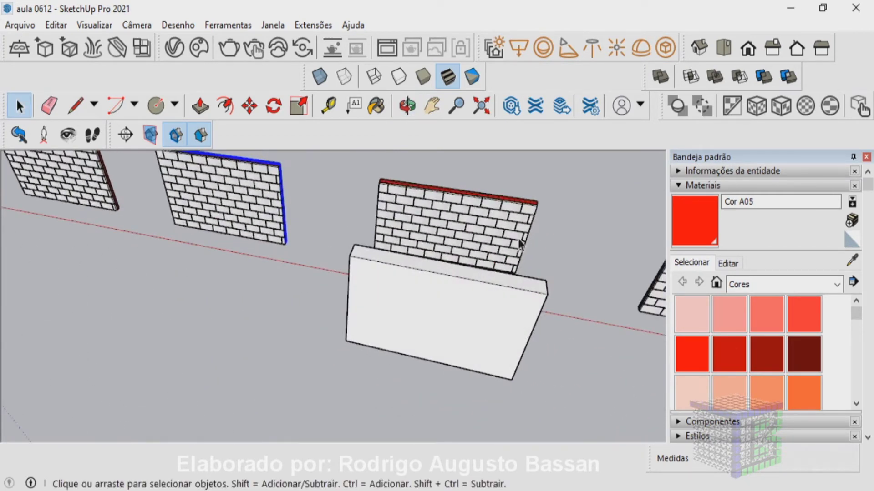
pyautogui.moveTo(525, 255)
pyautogui.mouseDown(button='middle')
pyautogui.moveTo(409, 312)
pyautogui.moveTo(352, 287)
pyautogui.moveTo(371, 247)
pyautogui.moveTo(385, 255)
pyautogui.mouseUp(button='middle')
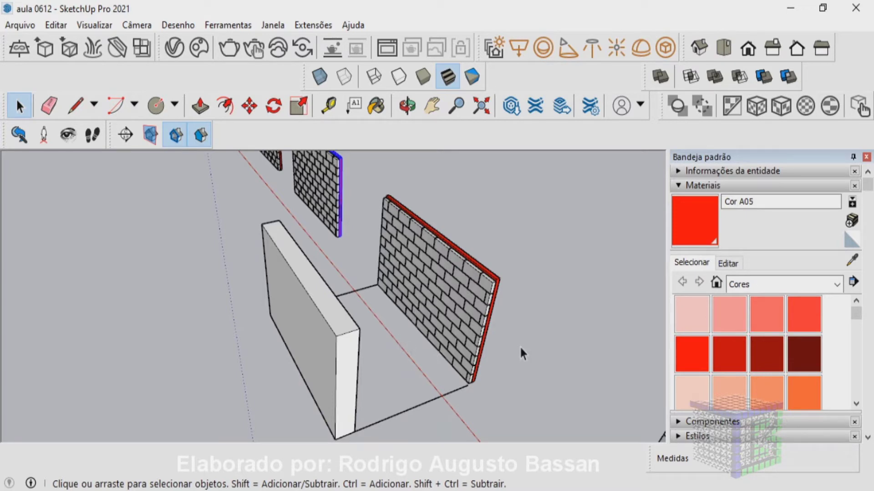
pyautogui.moveTo(514, 348); pyautogui.dragTo(443, 360, button='middle')
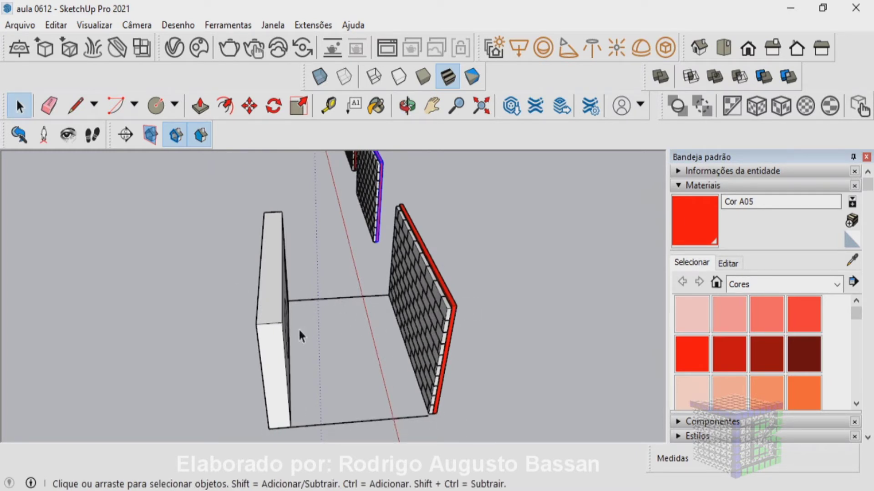
pyautogui.moveTo(366, 343); pyautogui.dragTo(231, 278, button='middle')
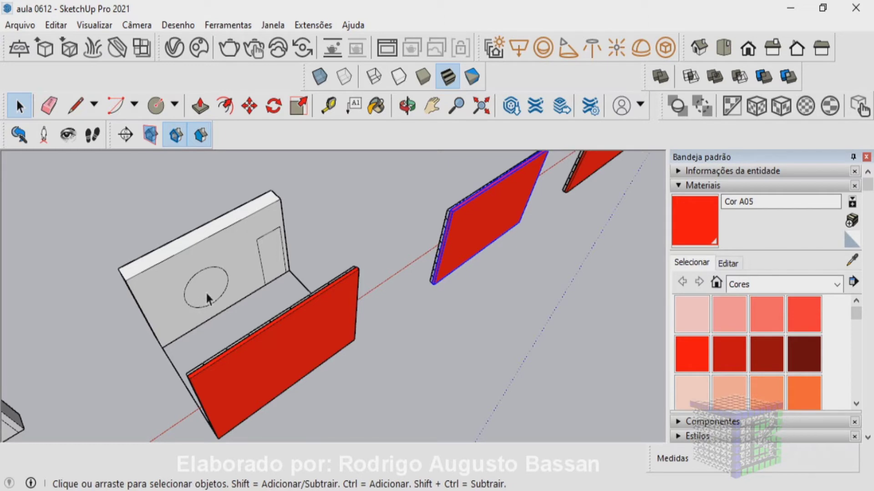
pyautogui.scroll(-2, 205, 292)
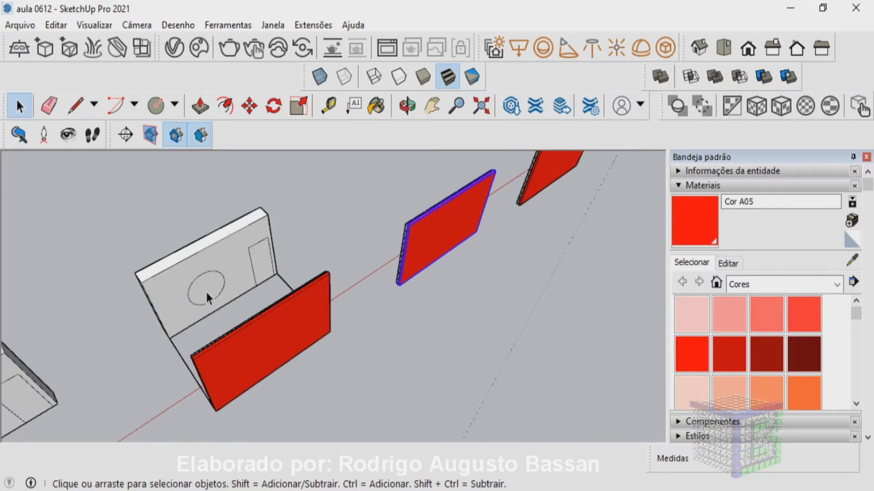
pyautogui.click(216, 264)
pyautogui.click(201, 239)
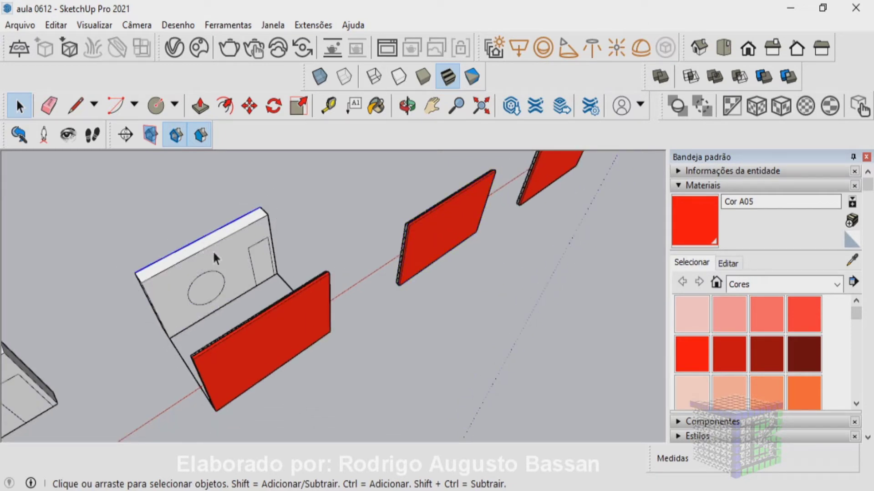
pyautogui.scroll(-1, 212, 250)
pyautogui.moveTo(211, 252); pyautogui.dragTo(448, 223, button='middle')
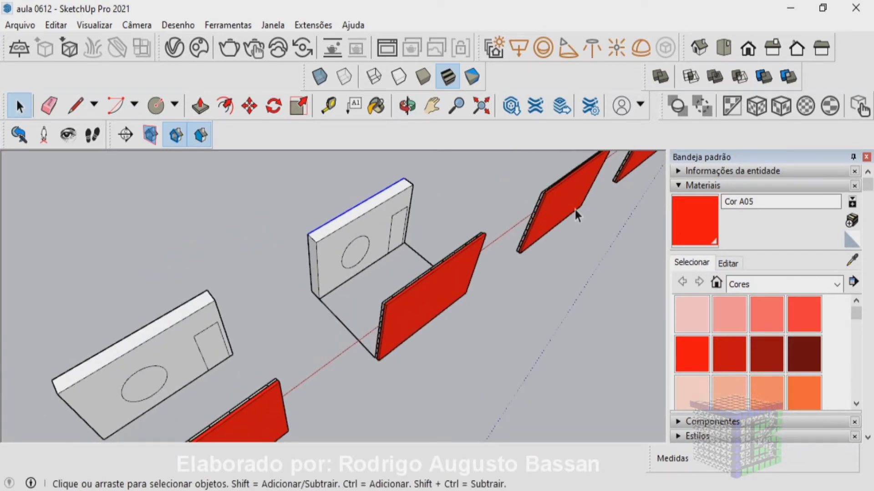
pyautogui.moveTo(211, 343); pyautogui.dragTo(270, 304, button='middle')
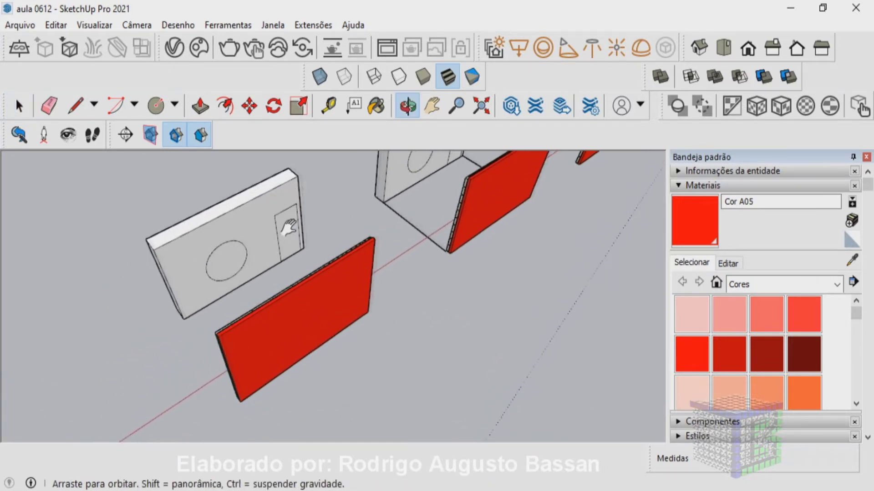
pyautogui.click(273, 302)
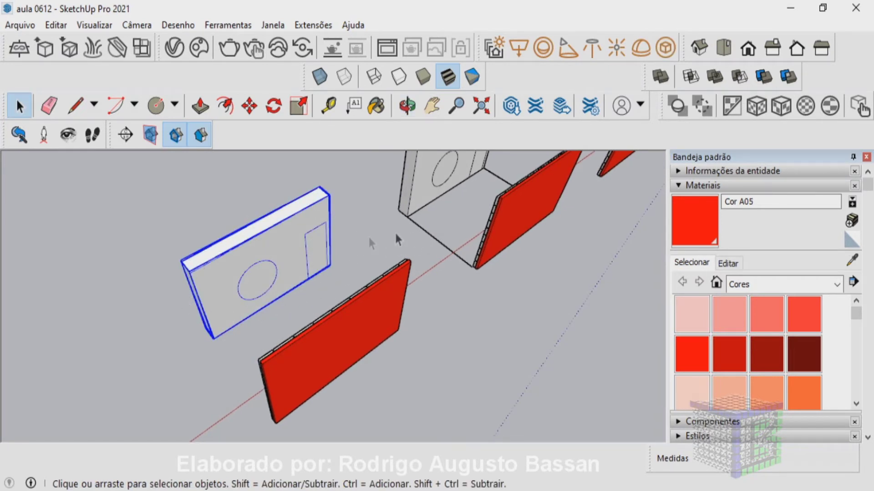
pyautogui.scroll(-2, 433, 200)
pyautogui.click(463, 170)
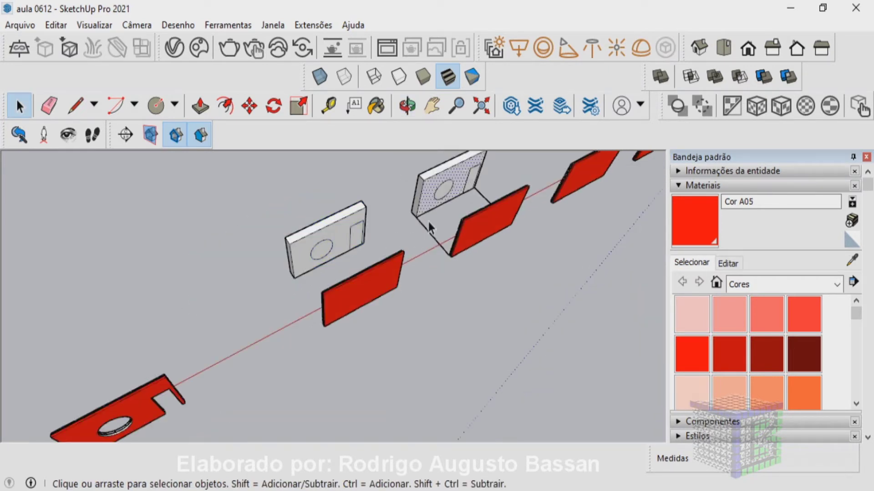
pyautogui.scroll(2, 427, 230)
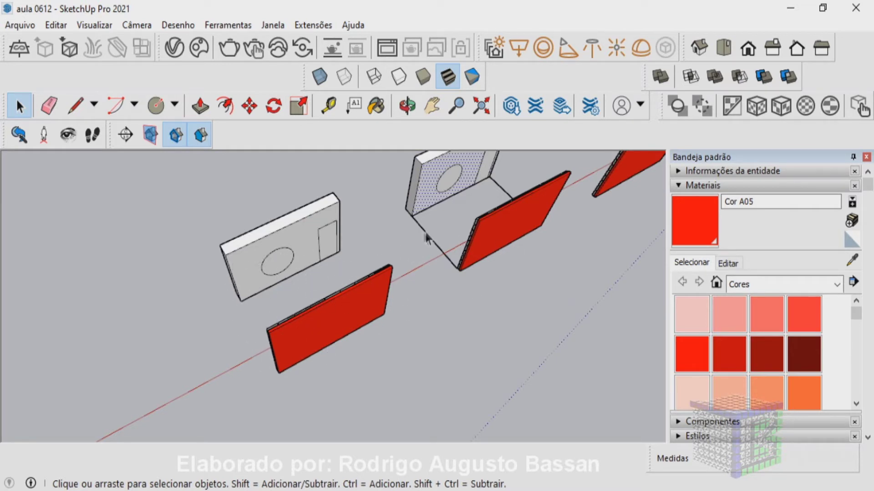
pyautogui.click(280, 240)
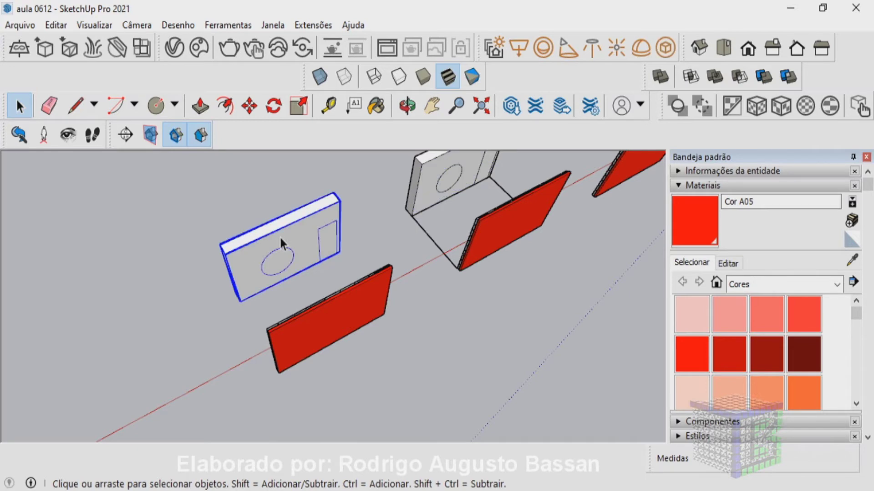
# - Orbit and zoom in on the white panel, then double-click its group to edit it
pyautogui.press('o')
pyautogui.moveTo(248, 285)
pyautogui.mouseDown()
pyautogui.moveTo(291, 277)
pyautogui.moveTo(322, 254)
pyautogui.moveTo(439, 225)
pyautogui.moveTo(648, 236)
pyautogui.mouseUp()
pyautogui.press('space')
pyautogui.moveTo(567, 277)
pyautogui.mouseDown(button='middle')
pyautogui.moveTo(409, 265)
pyautogui.moveTo(513, 327)
pyautogui.mouseUp(button='middle')
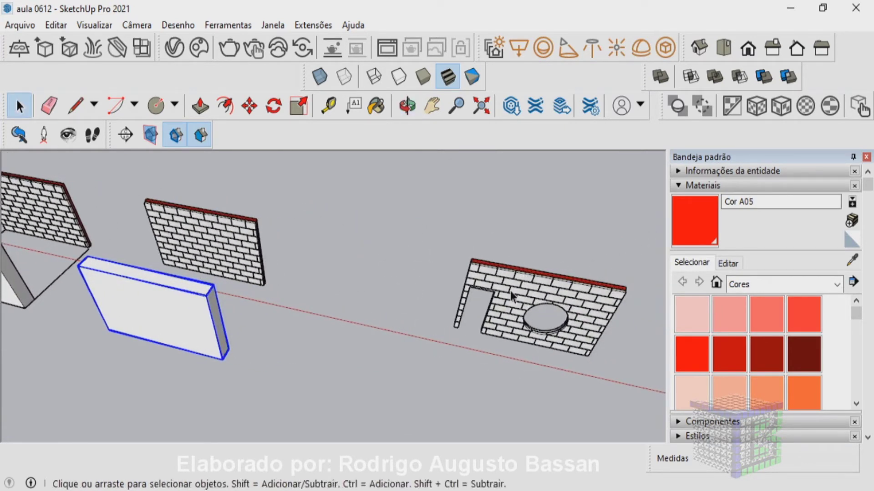
pyautogui.moveTo(430, 307)
pyautogui.mouseDown(button='middle')
pyautogui.moveTo(290, 321)
pyautogui.moveTo(121, 273)
pyautogui.moveTo(156, 208)
pyautogui.mouseUp(button='middle')
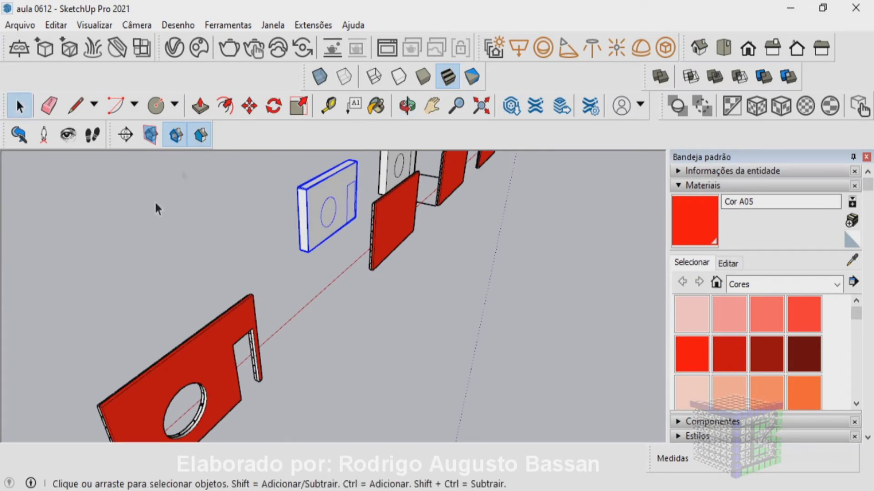
pyautogui.scroll(2, 362, 210)
pyautogui.scroll(2, 364, 217)
pyautogui.scroll(2, 364, 217)
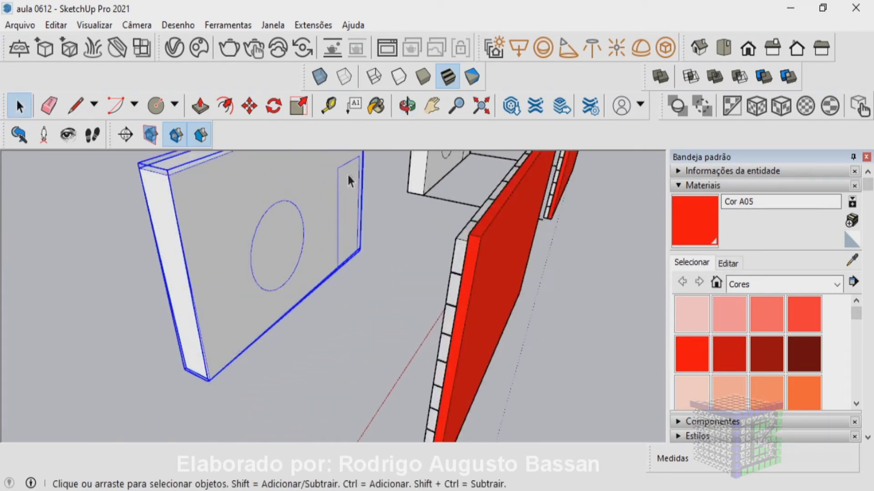
pyautogui.scroll(2, 348, 177)
pyautogui.doubleClick(316, 210)
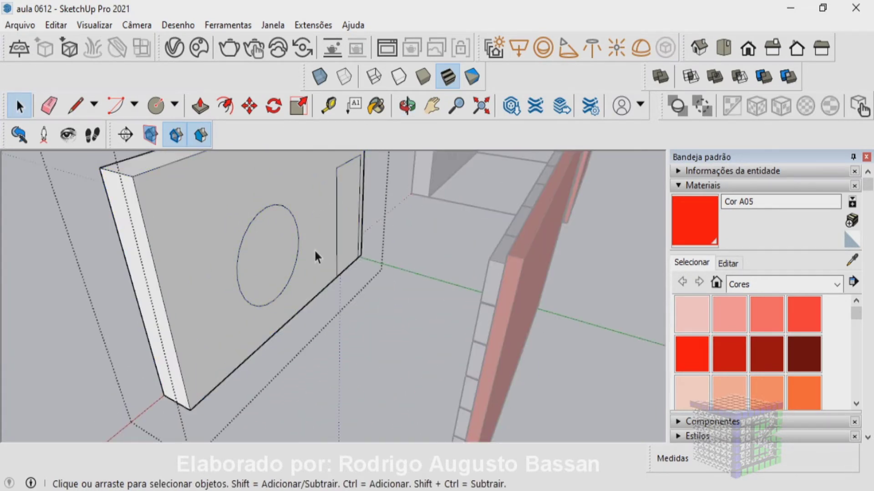
pyautogui.scroll(-2, 315, 249)
pyautogui.scroll(-1, 315, 249)
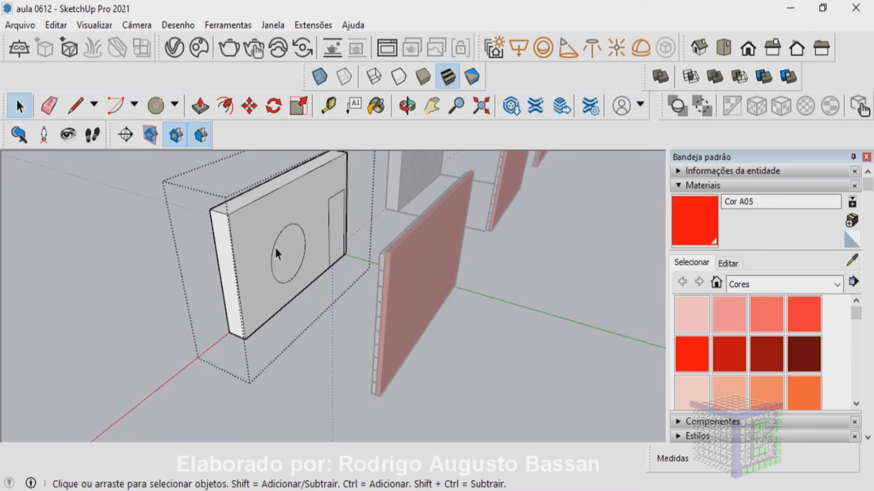
pyautogui.click(87, 237)
pyautogui.click(266, 222)
pyautogui.rightClick(266, 223)
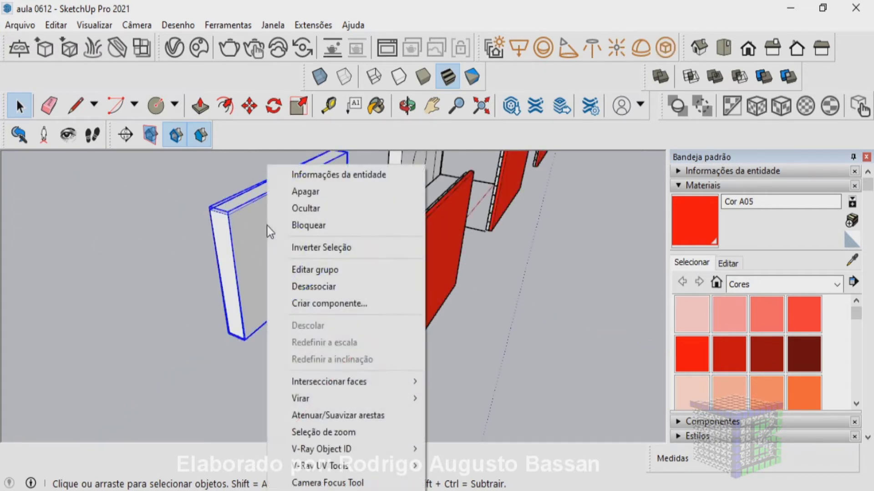
pyautogui.click(297, 268)
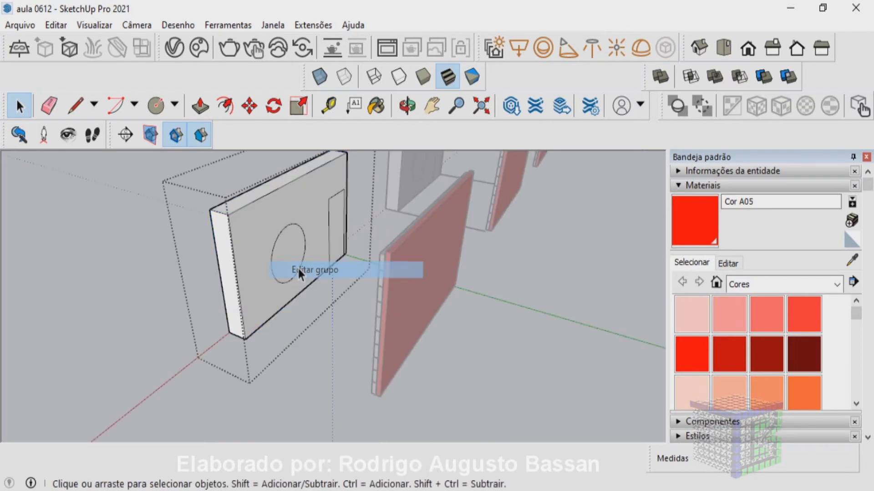
# - Push/Pull the door rectangle into a long box and the circle 5,56 m through the wall
pyautogui.click(201, 108)
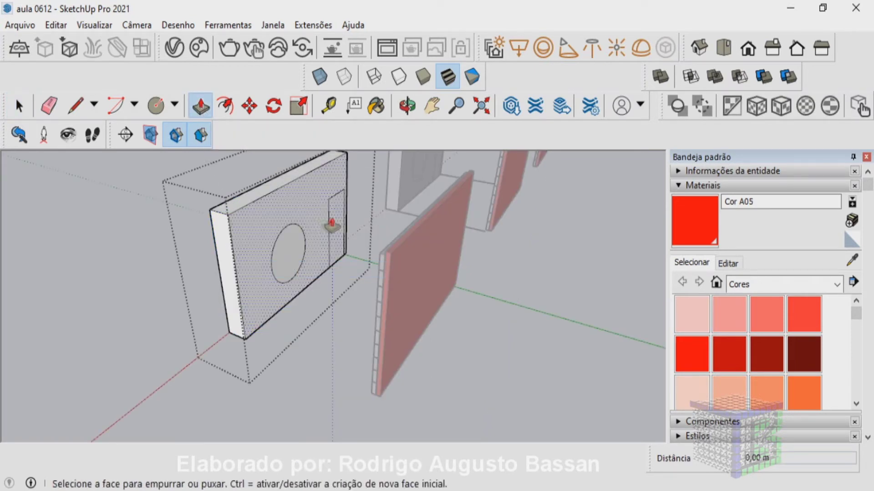
pyautogui.moveTo(335, 220); pyautogui.dragTo(575, 306)
pyautogui.moveTo(293, 268); pyautogui.dragTo(516, 324)
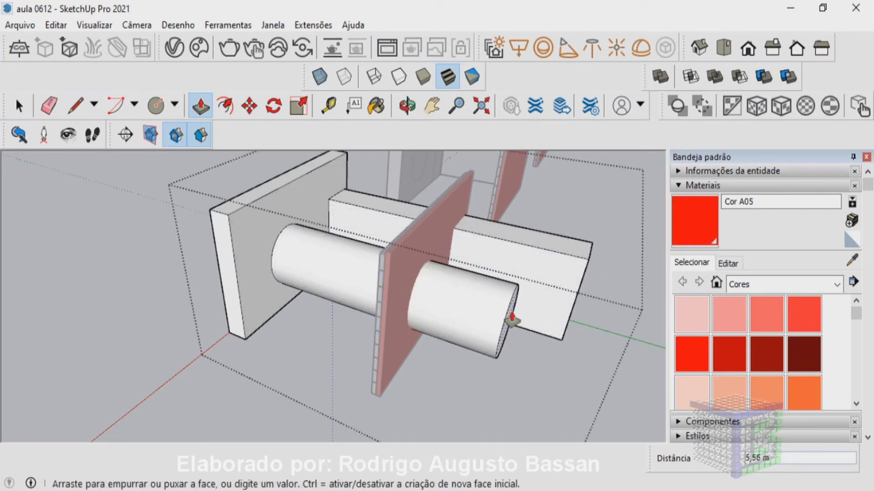
pyautogui.press('space')
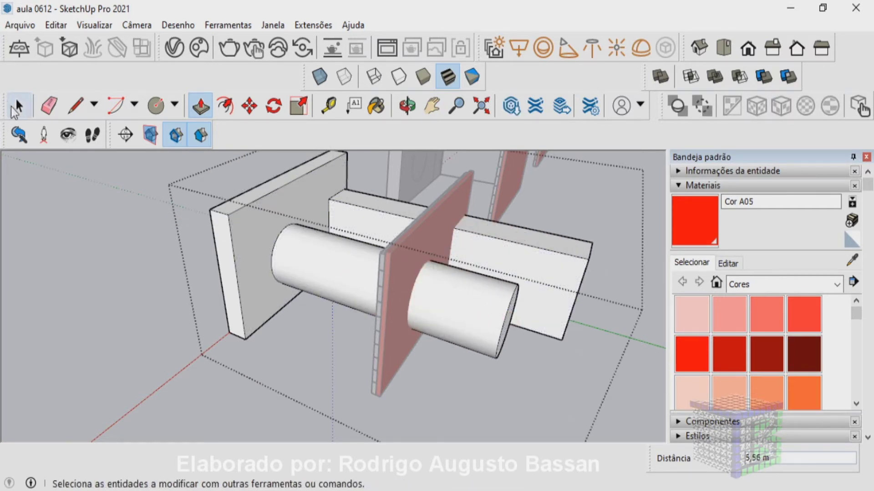
pyautogui.moveTo(94, 263)
pyautogui.mouseDown(button='middle')
pyautogui.moveTo(159, 297)
pyautogui.moveTo(362, 260)
pyautogui.mouseUp(button='middle')
pyautogui.click(362, 260)
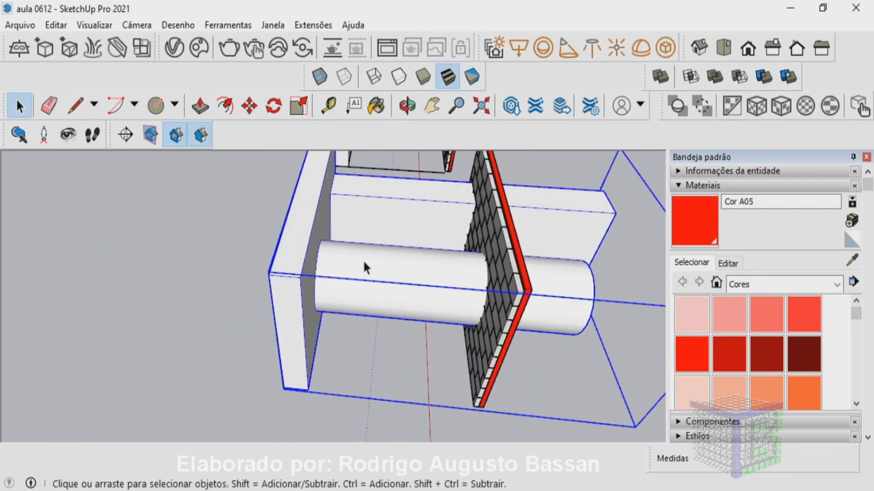
pyautogui.doubleClick(504, 260)
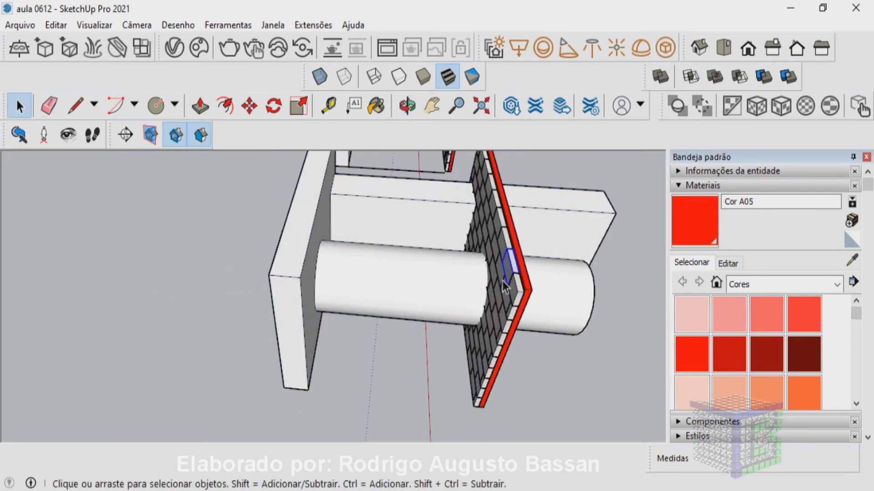
pyautogui.click(527, 300)
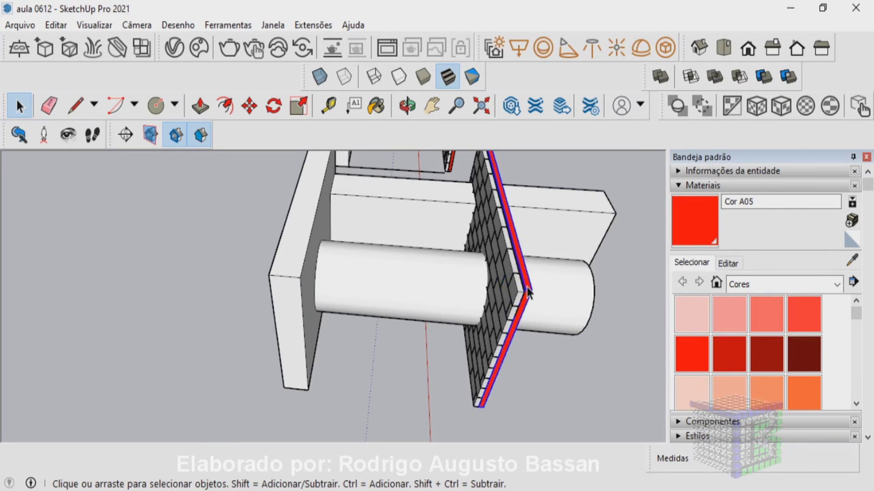
pyautogui.moveTo(527, 300)
pyautogui.mouseDown(button='middle')
pyautogui.moveTo(453, 291)
pyautogui.moveTo(486, 201)
pyautogui.moveTo(527, 259)
pyautogui.moveTo(523, 273)
pyautogui.mouseUp(button='middle')
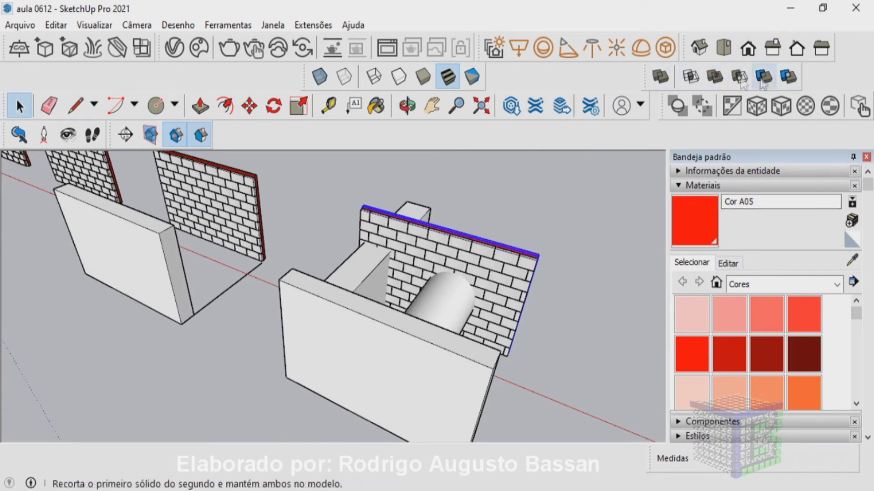
# - Enable the Ferramentas de sólidos toolbar from View > Toolbars, close it, and deselect
pyautogui.click(84, 24)
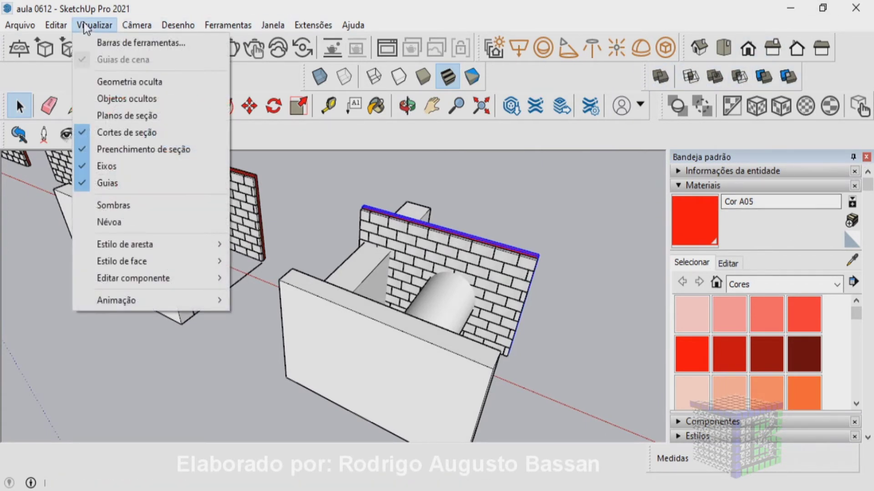
pyautogui.click(118, 44)
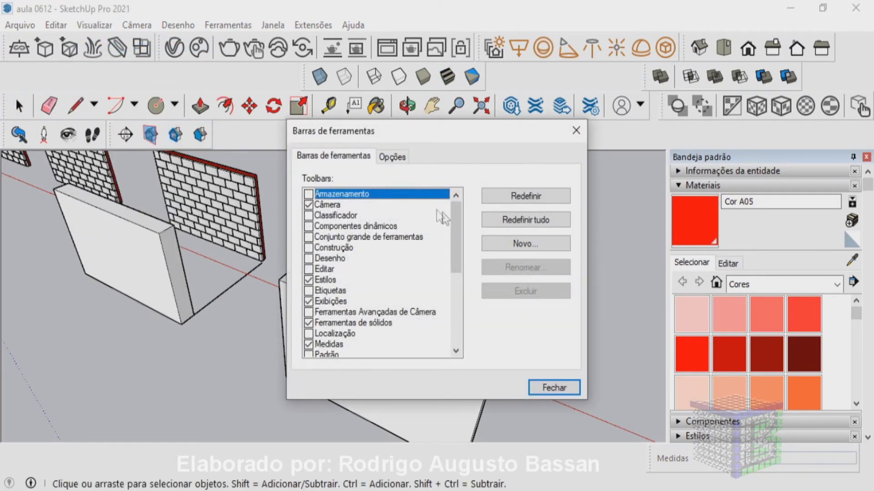
pyautogui.moveTo(457, 226); pyautogui.dragTo(456, 250)
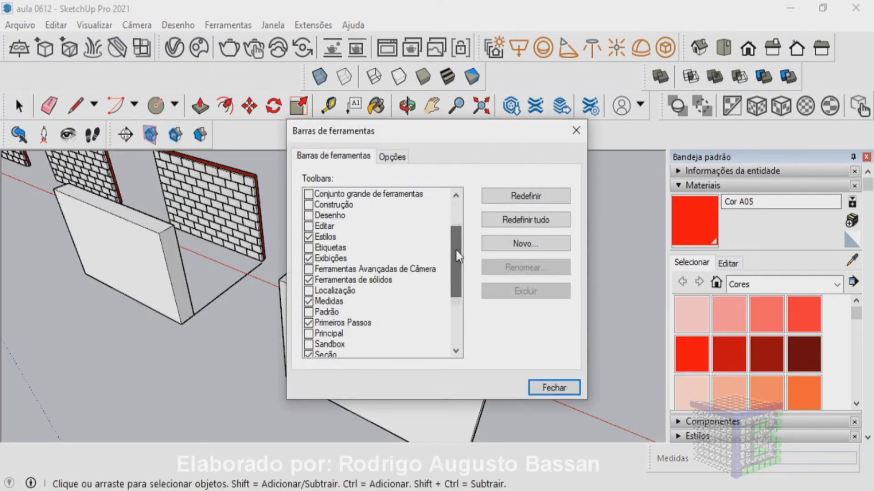
pyautogui.click(308, 280)
pyautogui.click(308, 281)
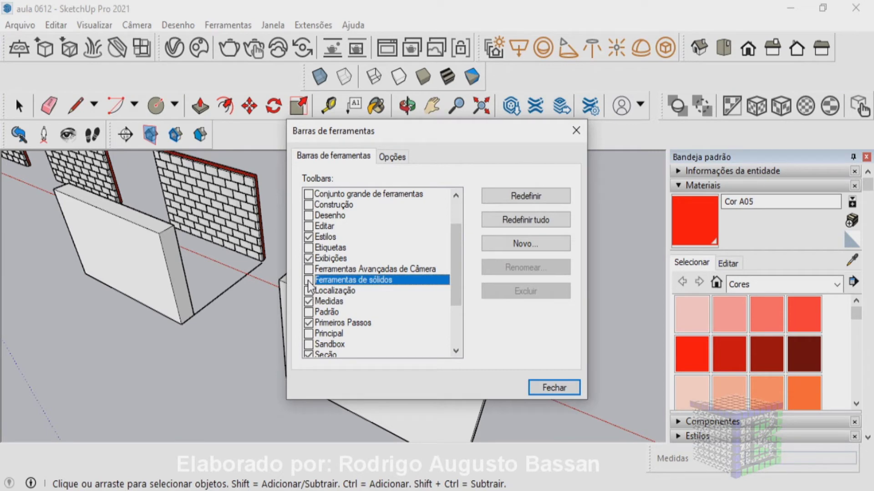
pyautogui.click(540, 388)
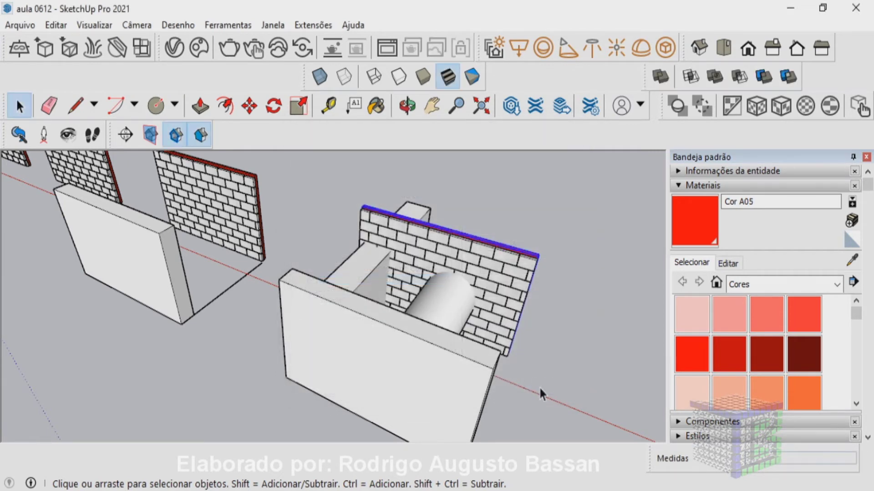
pyautogui.click(623, 264)
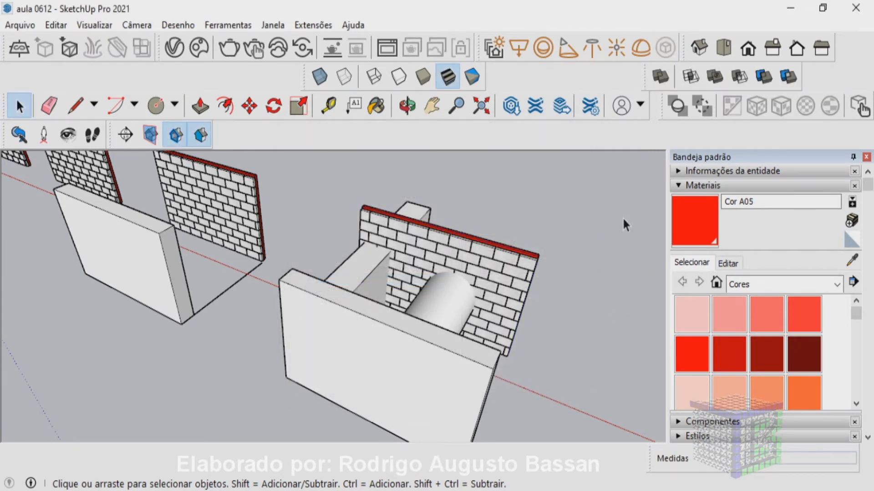
# - Start Recortar (Trim) with the white box-and-cylinder group as the cutting solid, then zoom toward the wall
pyautogui.click(764, 77)
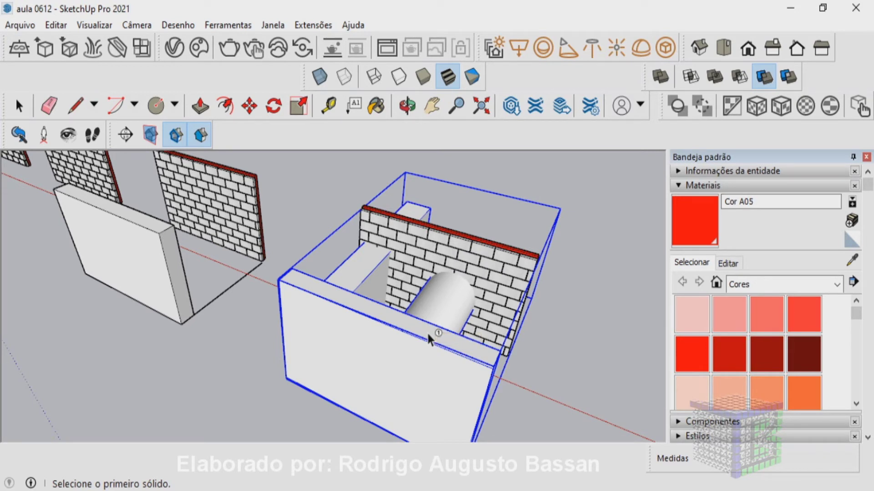
pyautogui.click(428, 335)
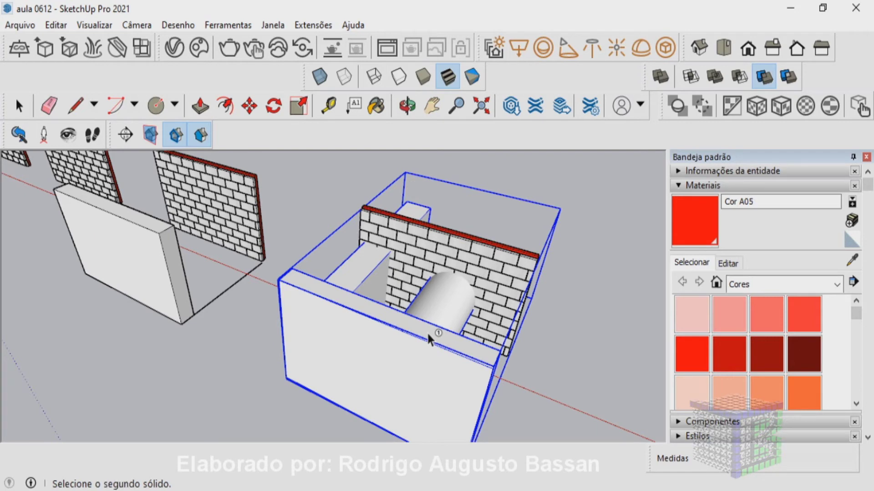
pyautogui.moveTo(500, 249); pyautogui.dragTo(306, 263, button='middle')
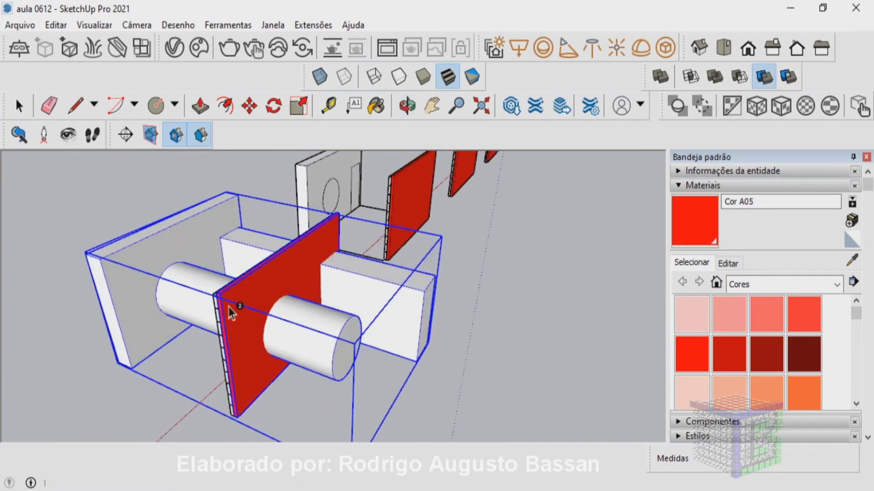
pyautogui.moveTo(239, 299)
pyautogui.mouseDown(button='middle')
pyautogui.moveTo(209, 321)
pyautogui.moveTo(390, 347)
pyautogui.mouseUp(button='middle')
pyautogui.scroll(5, 487, 294)
pyautogui.scroll(2, 463, 274)
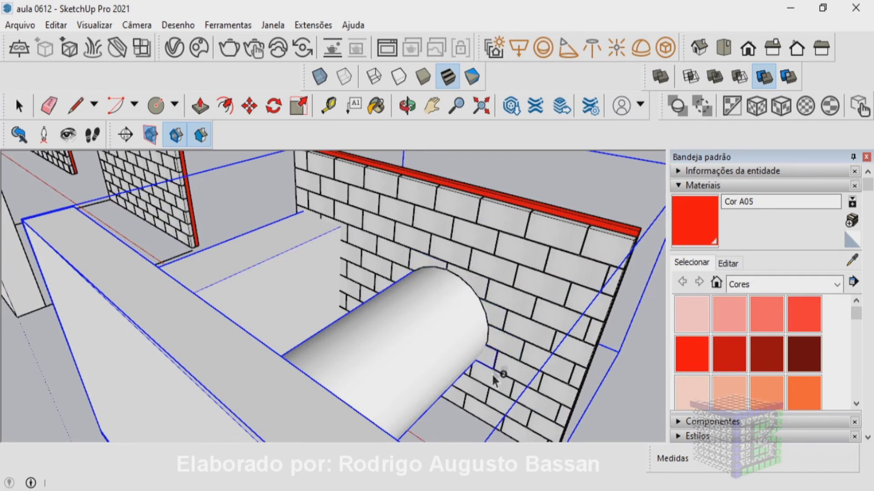
pyautogui.scroll(3, 493, 371)
pyautogui.scroll(2, 488, 373)
pyautogui.scroll(3, 476, 365)
# - Orbit and zoom around the bricks beside the cylinder where it pierces the wall
pyautogui.moveTo(479, 315)
pyautogui.mouseDown(button='middle')
pyautogui.moveTo(479, 244)
pyautogui.moveTo(498, 208)
pyautogui.mouseUp(button='middle')
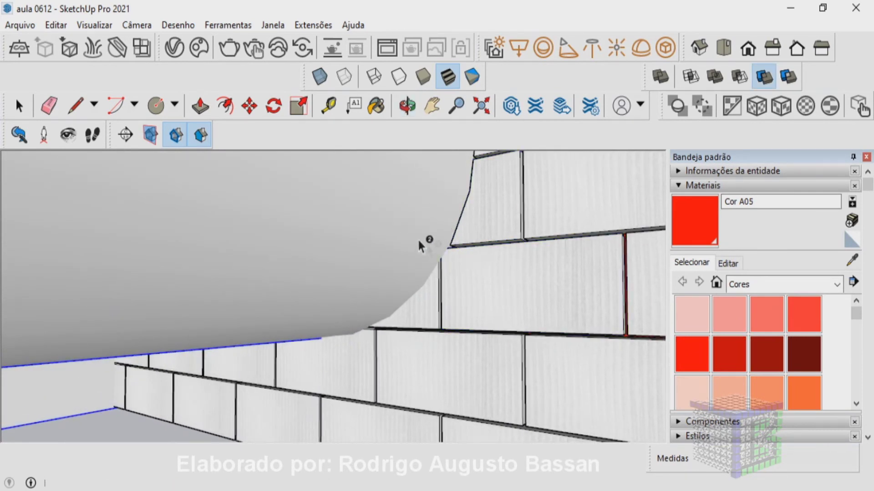
pyautogui.moveTo(419, 312)
pyautogui.mouseDown(button='middle')
pyautogui.moveTo(534, 264)
pyautogui.moveTo(504, 320)
pyautogui.mouseUp(button='middle')
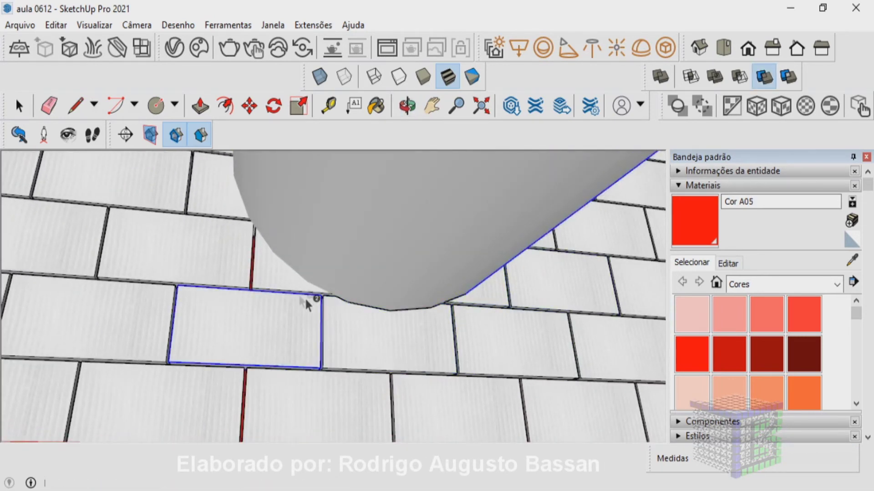
pyautogui.moveTo(211, 242)
pyautogui.mouseDown(button='middle')
pyautogui.moveTo(287, 392)
pyautogui.moveTo(226, 257)
pyautogui.moveTo(271, 296)
pyautogui.moveTo(302, 396)
pyautogui.mouseUp(button='middle')
pyautogui.scroll(3, 286, 312)
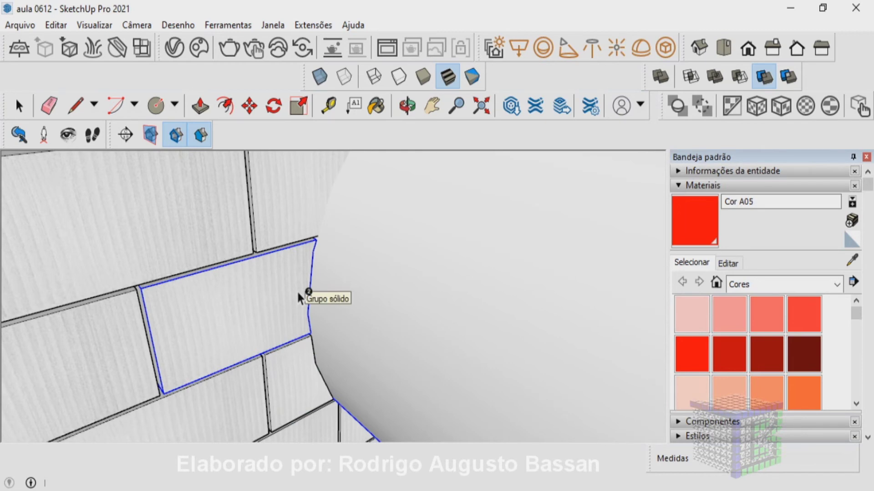
pyautogui.scroll(2, 310, 201)
pyautogui.scroll(-2, 310, 203)
pyautogui.moveTo(310, 203); pyautogui.dragTo(291, 286, button='middle')
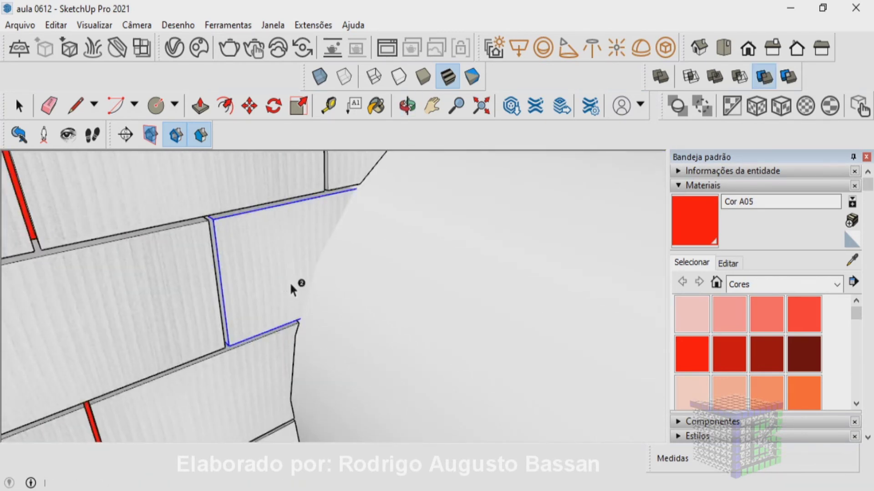
pyautogui.moveTo(302, 241)
pyautogui.mouseDown(button='middle')
pyautogui.moveTo(256, 267)
pyautogui.moveTo(305, 240)
pyautogui.mouseUp(button='middle')
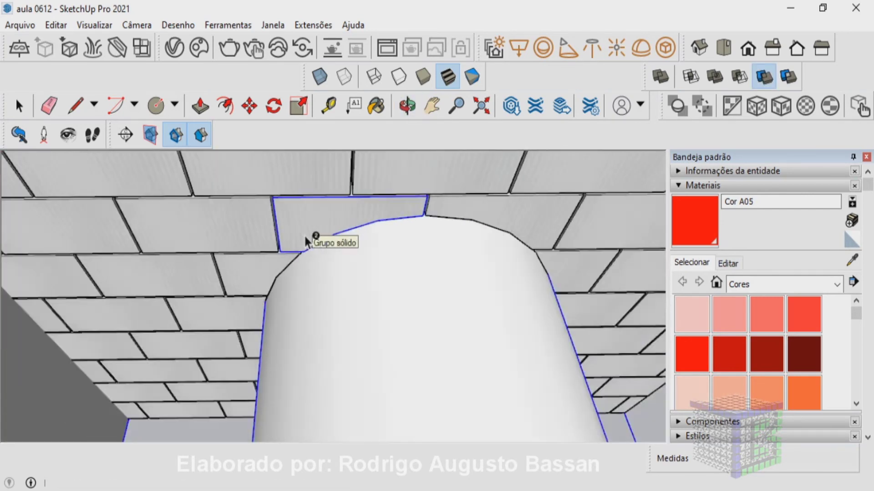
pyautogui.scroll(-2, 304, 234)
# - Orbit and zoom along the arch side and the wall edge by the white block
pyautogui.moveTo(75, 284); pyautogui.dragTo(318, 222, button='middle')
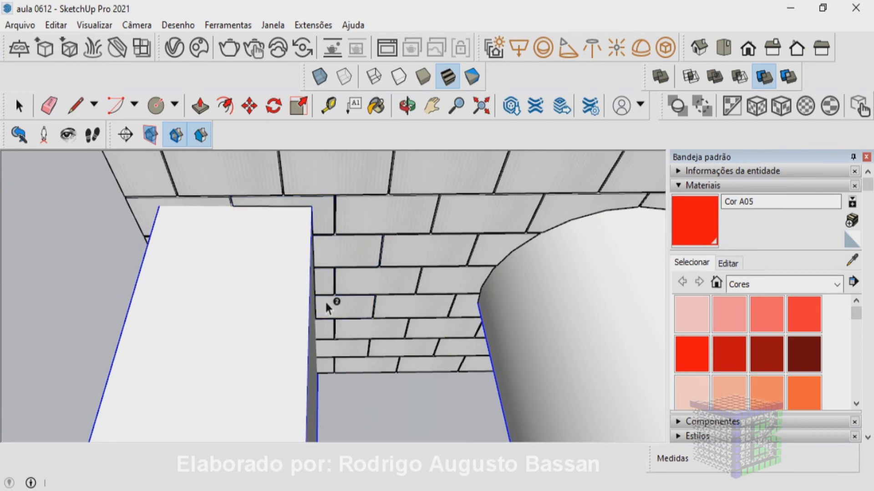
pyautogui.scroll(3, 337, 346)
pyautogui.scroll(2, 350, 361)
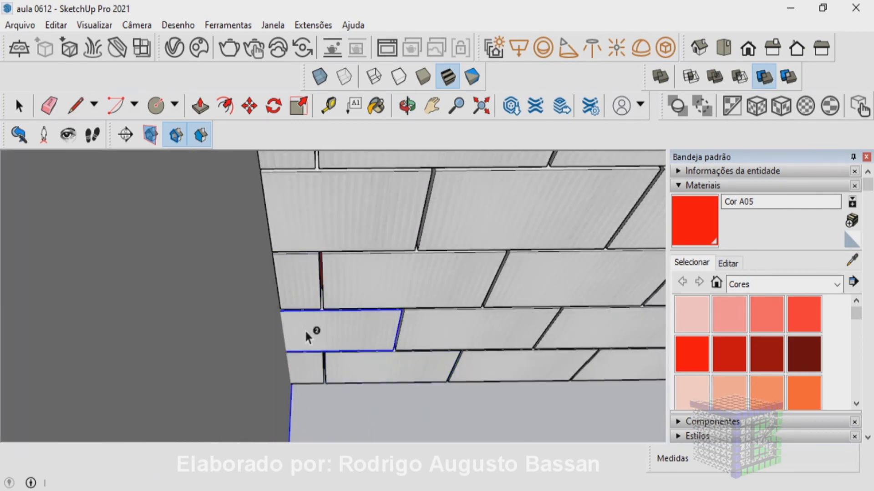
pyautogui.scroll(-2, 339, 303)
pyautogui.scroll(-2, 341, 305)
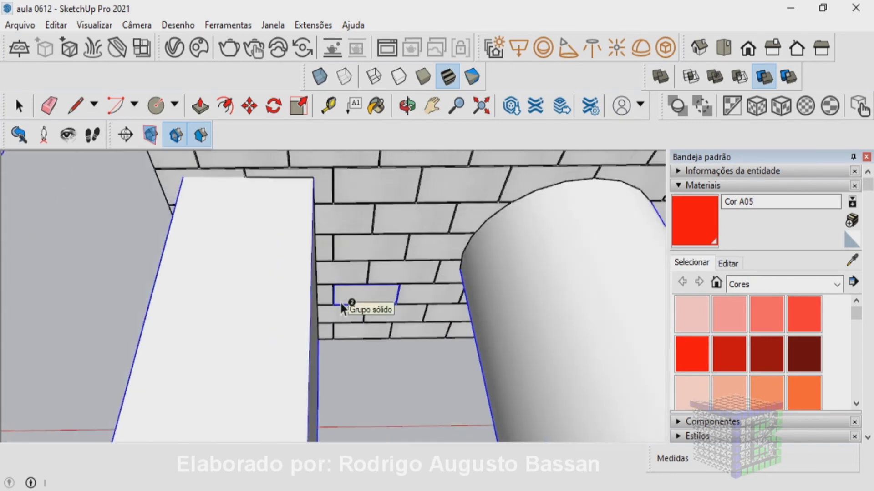
pyautogui.scroll(-2, 339, 301)
pyautogui.scroll(2, 269, 223)
pyautogui.moveTo(269, 220)
pyautogui.mouseDown(button='middle')
pyautogui.moveTo(293, 230)
pyautogui.moveTo(359, 185)
pyautogui.mouseUp(button='middle')
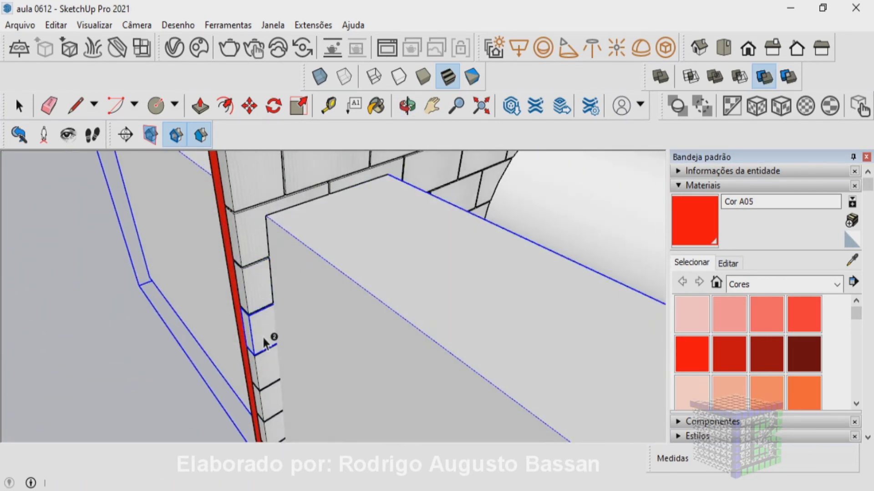
pyautogui.scroll(-2, 275, 360)
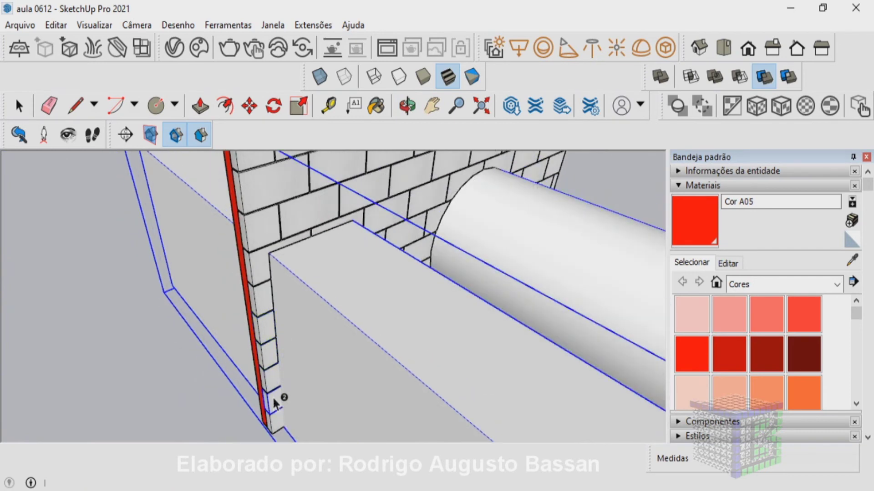
pyautogui.scroll(3, 273, 397)
pyautogui.scroll(-2, 273, 355)
pyautogui.scroll(-1, 274, 387)
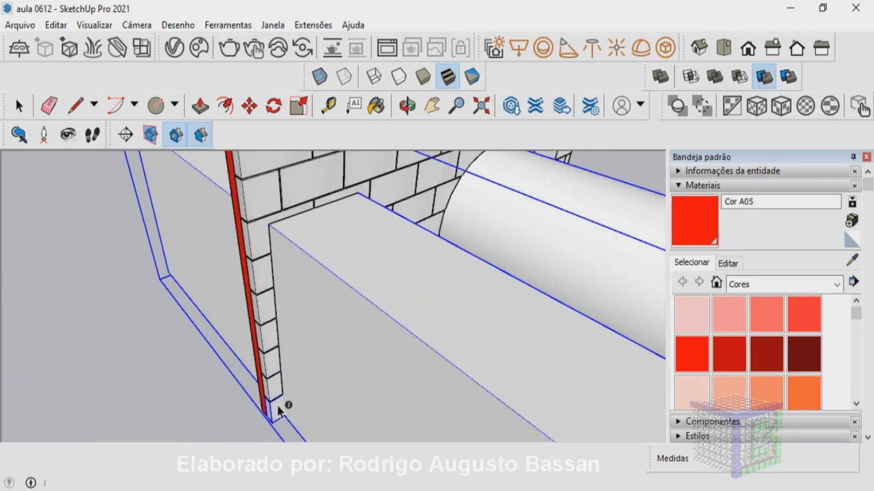
pyautogui.scroll(-3, 277, 405)
pyautogui.scroll(-3, 283, 336)
pyautogui.moveTo(300, 336)
pyautogui.mouseDown(button='middle')
pyautogui.moveTo(312, 228)
pyautogui.moveTo(529, 215)
pyautogui.mouseUp(button='middle')
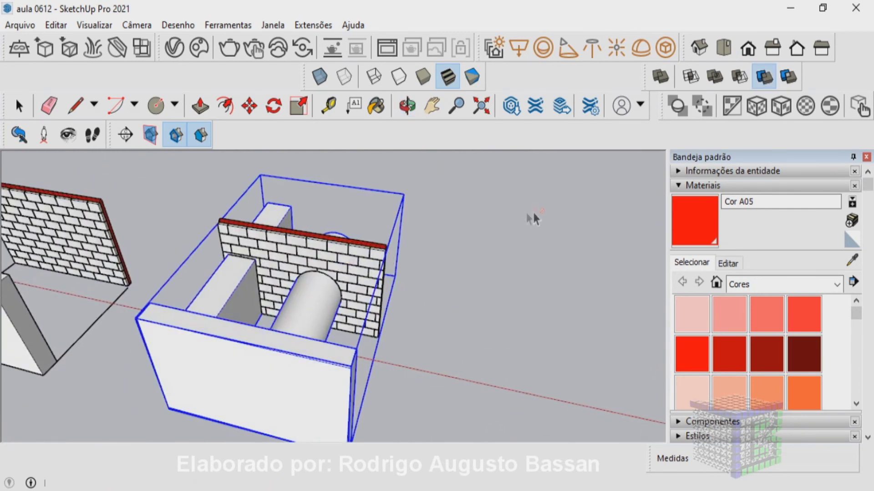
# - Exit Trim, clear the selection, and select the white box-and-cylinder cutter group
pyautogui.click(20, 106)
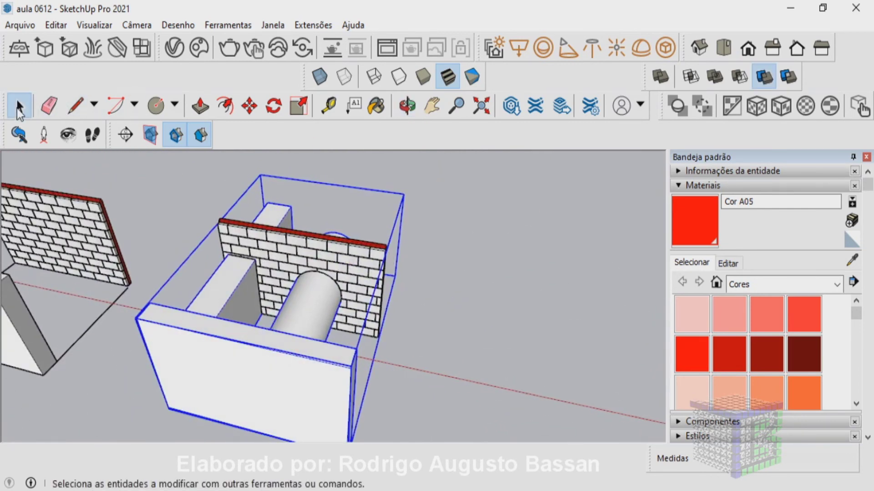
pyautogui.click(501, 251)
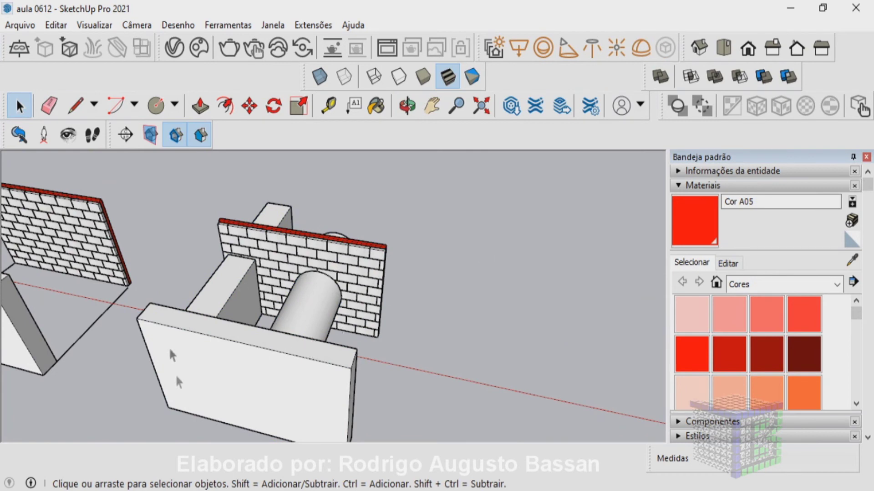
pyautogui.moveTo(263, 357)
pyautogui.mouseDown(button='middle')
pyautogui.moveTo(118, 324)
pyautogui.moveTo(160, 320)
pyautogui.mouseUp(button='middle')
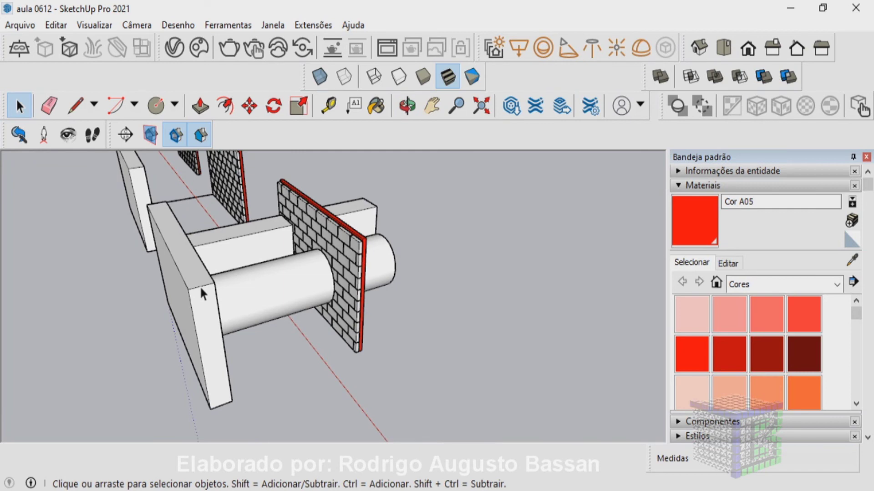
pyautogui.moveTo(200, 286)
pyautogui.mouseDown(button='middle')
pyautogui.moveTo(159, 212)
pyautogui.moveTo(163, 286)
pyautogui.mouseUp(button='middle')
pyautogui.click(162, 286)
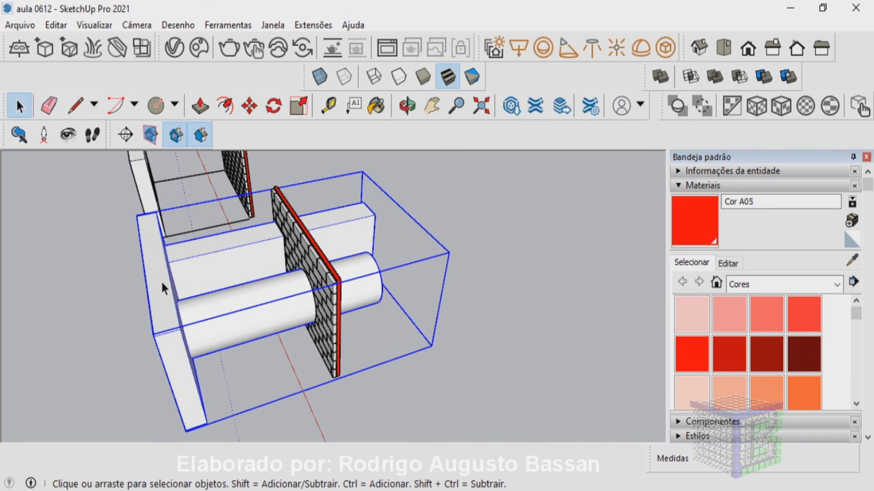
pyautogui.moveTo(196, 285); pyautogui.dragTo(232, 284, button='middle')
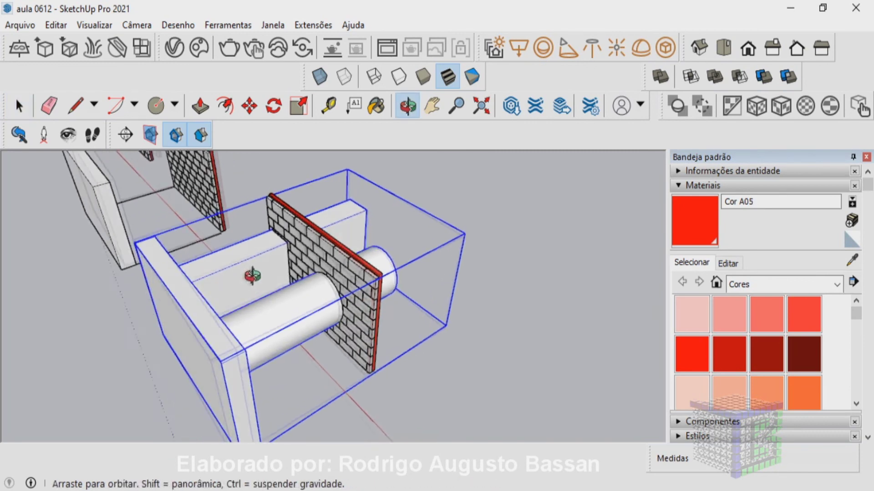
# - Delete the cutter group and the leftover bricks inside the circular window
pyautogui.press('Delete')
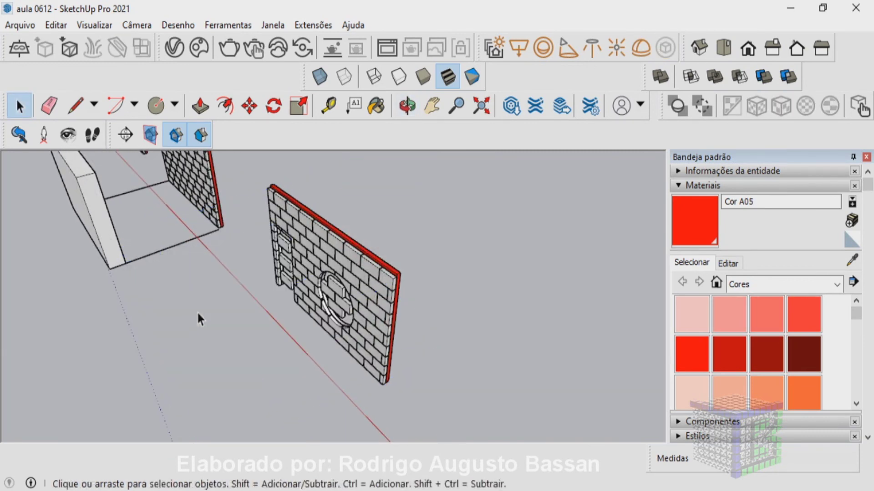
pyautogui.moveTo(203, 311); pyautogui.dragTo(401, 214, button='middle')
pyautogui.moveTo(401, 215)
pyautogui.mouseDown()
pyautogui.moveTo(82, 248)
pyautogui.moveTo(71, 279)
pyautogui.moveTo(346, 278)
pyautogui.moveTo(384, 246)
pyautogui.moveTo(357, 246)
pyautogui.mouseUp()
pyautogui.press('space')
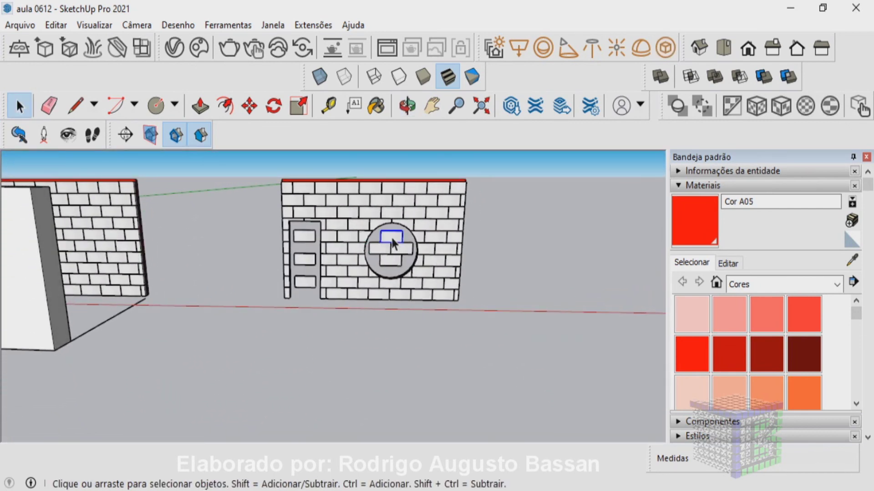
pyautogui.keyDown('shift'); pyautogui.click(398, 251); pyautogui.keyUp('shift')
pyautogui.keyDown('shift'); pyautogui.click(390, 261); pyautogui.keyUp('shift')
pyautogui.press('Delete')
# - Delete the three leftover brick pieces in the doorway, top to bottom
pyautogui.click(301, 239)
pyautogui.press('Delete')
pyautogui.click(305, 260)
pyautogui.press('Delete')
pyautogui.click(305, 282)
pyautogui.press('Delete')
pyautogui.moveTo(547, 274)
pyautogui.mouseDown(button='middle')
pyautogui.moveTo(474, 298)
pyautogui.moveTo(78, 298)
pyautogui.moveTo(371, 331)
pyautogui.moveTo(523, 288)
pyautogui.moveTo(528, 298)
pyautogui.mouseUp(button='middle')
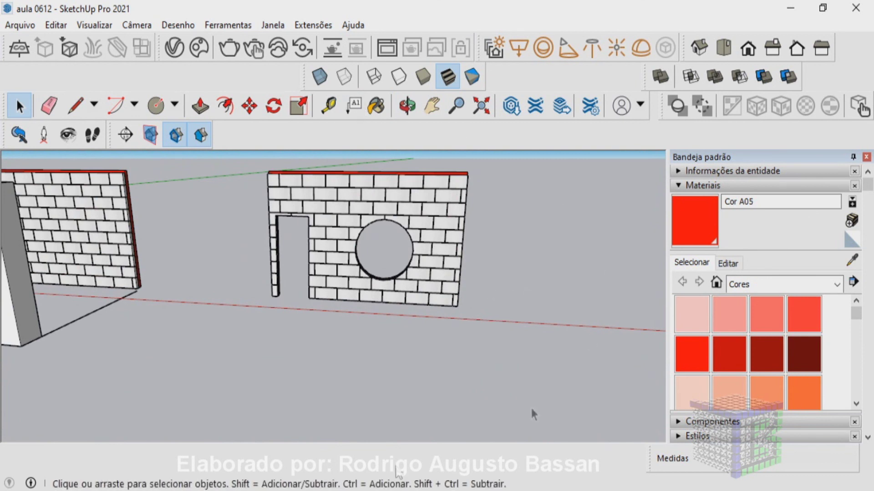